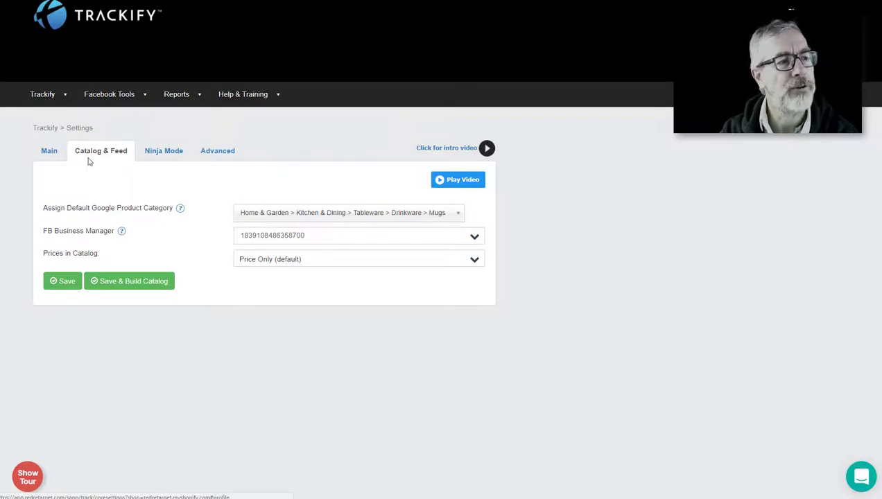
pyautogui.click(138, 93)
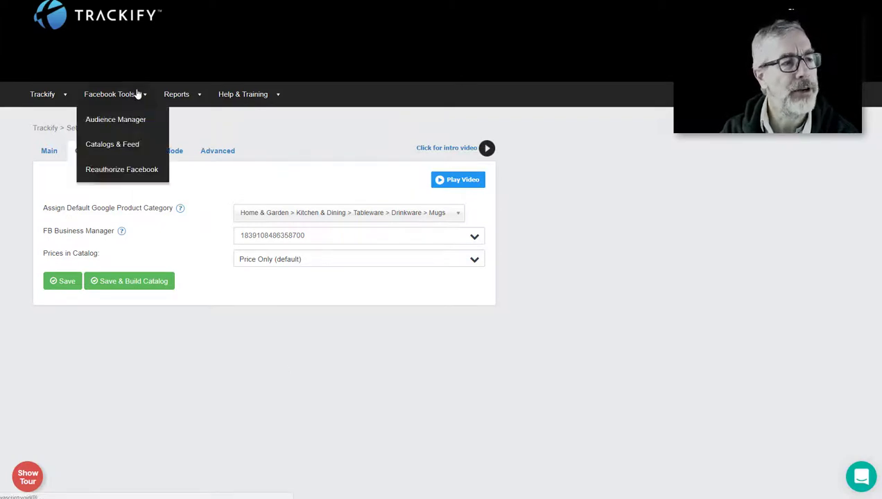
pyautogui.click(117, 146)
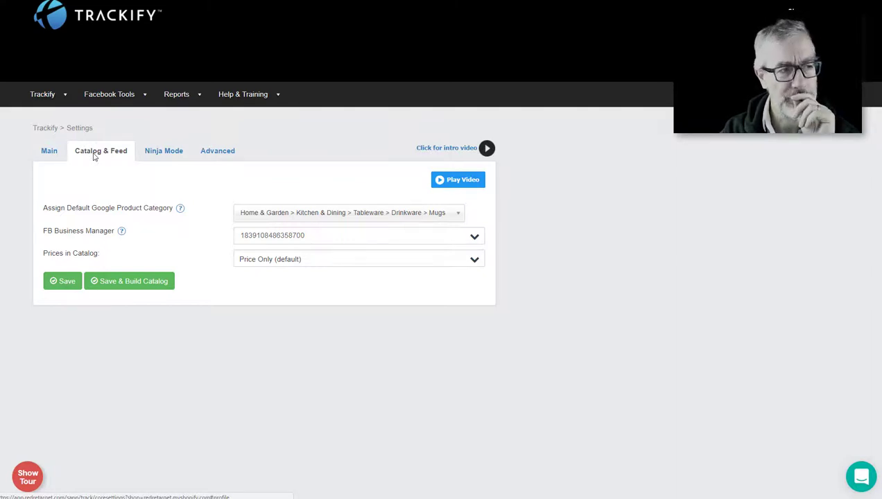
pyautogui.click(146, 98)
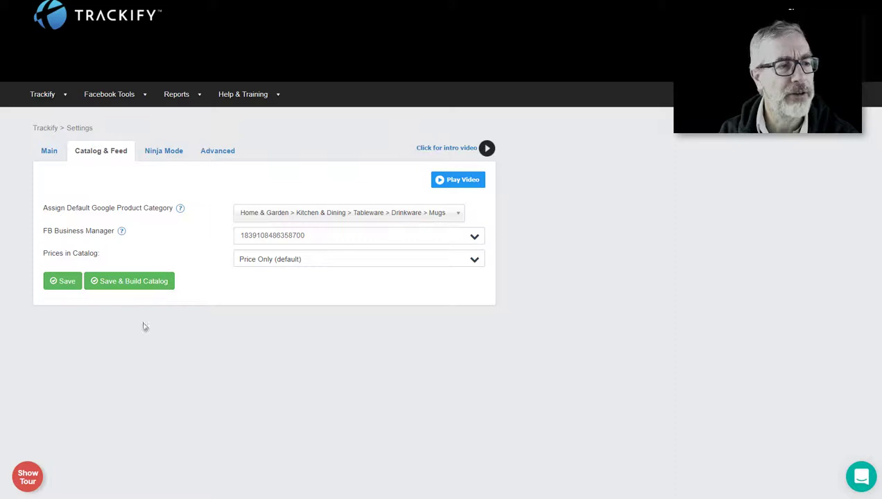
# Save the catalog settings and build a new catalog with the Mugs default category.
pyautogui.click(127, 285)
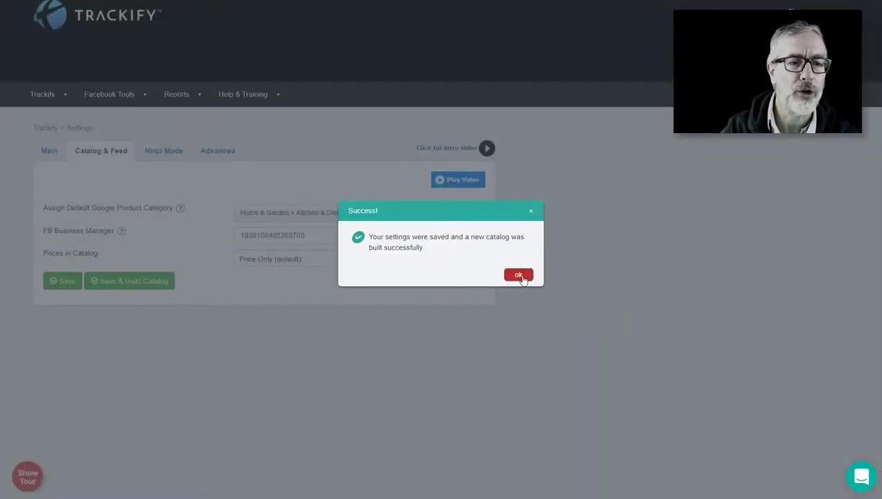
pyautogui.click(519, 276)
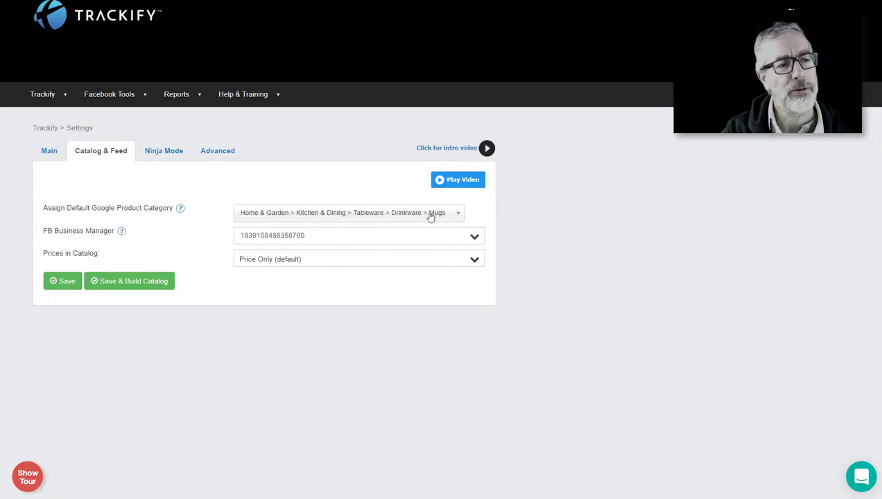
# Search the default Google product categories for "shirt" and assign Apparel & Accessories > Clothing > Shirts & Tops.
pyautogui.click(451, 216)
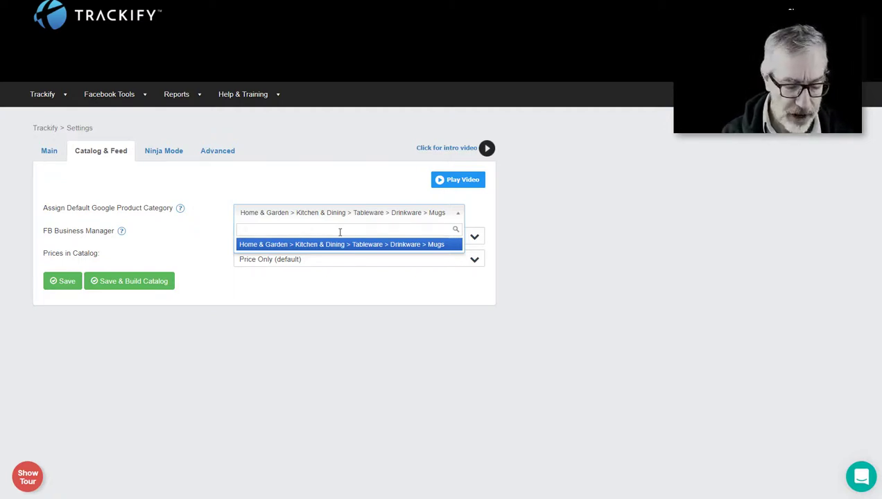
pyautogui.write('shirt')
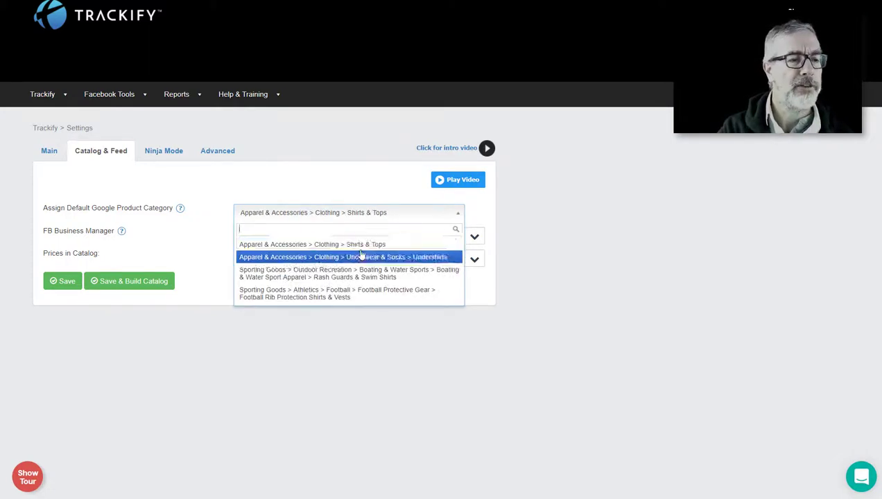
pyautogui.click(368, 244)
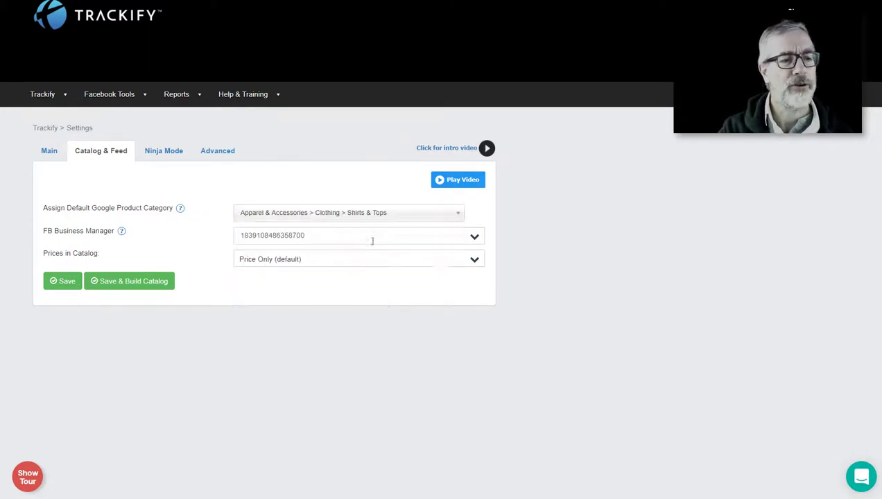
pyautogui.doubleClick(272, 233)
# Search the default Google product categories for "apparel" and assign the broader Apparel & Accessories category.
pyautogui.click(263, 215)
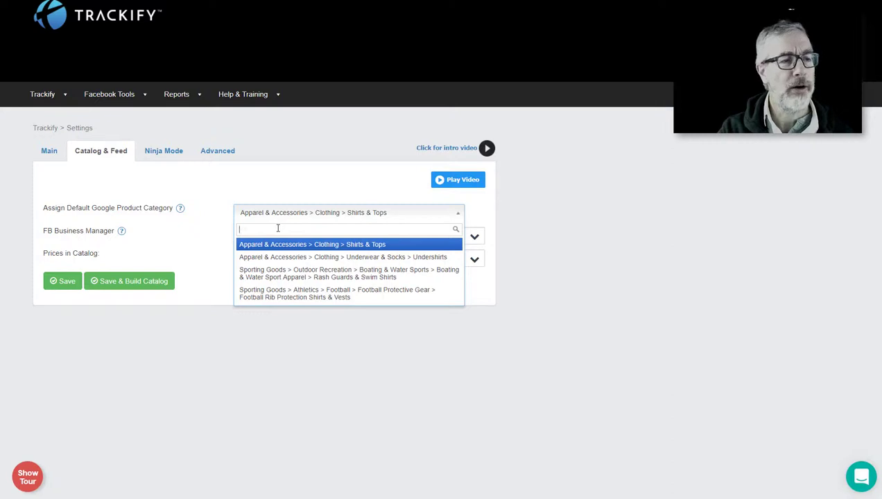
pyautogui.write('apparel')
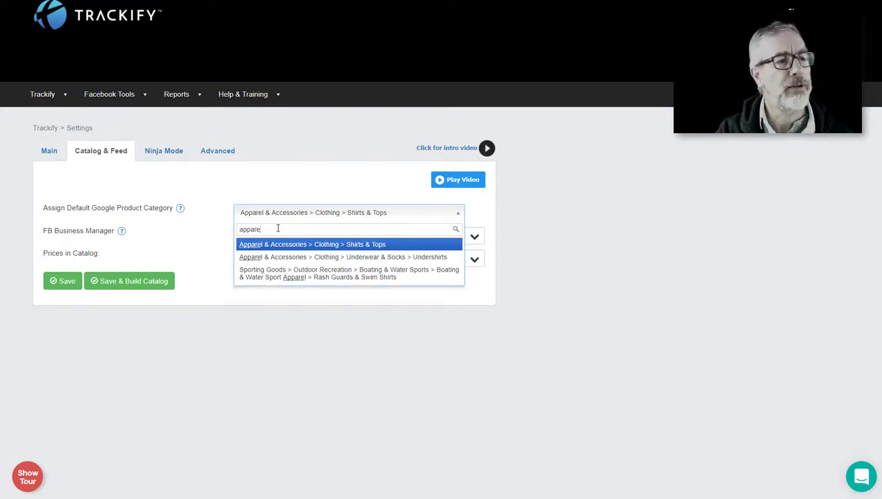
pyautogui.press('BackSpace')
pyautogui.press('BackSpace')
pyautogui.press('BackSpace')
pyautogui.press('BackSpace')
pyautogui.press('BackSpace')
pyautogui.press('BackSpace')
pyautogui.click(274, 245)
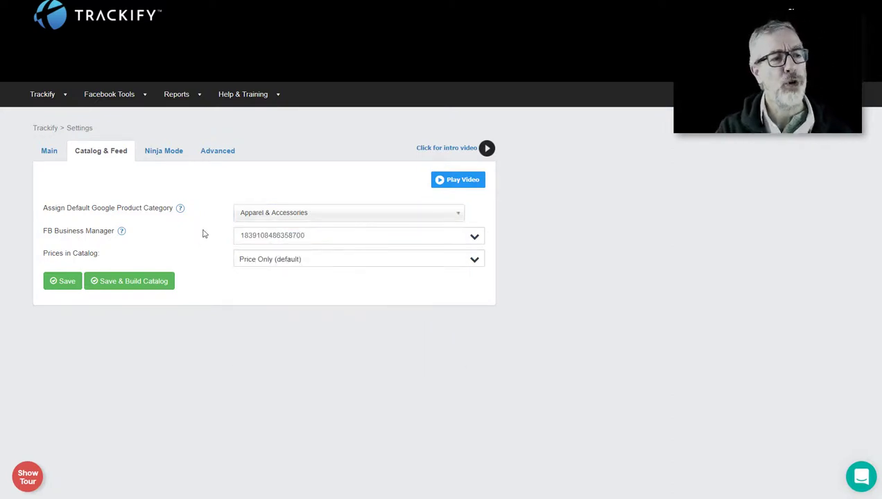
# Search the default Google product categories for "kitche" and assign Home & Garden > Kitchen & Dining.
pyautogui.click(319, 215)
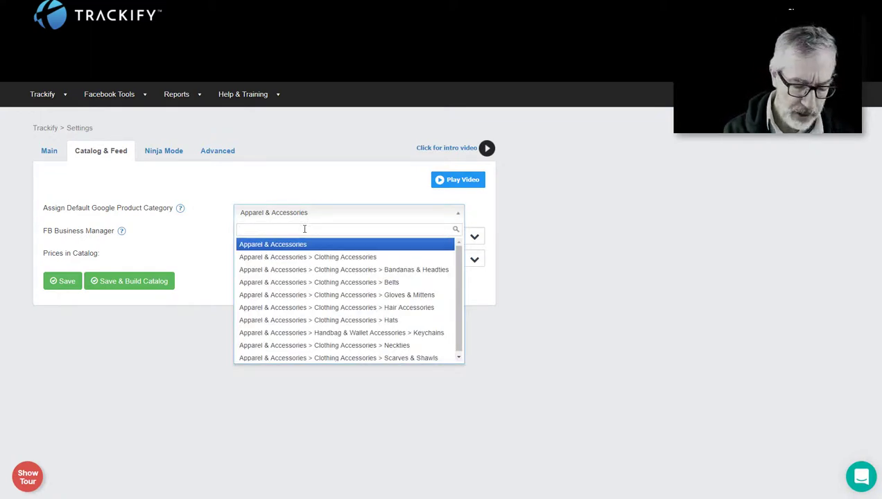
pyautogui.write('kitche')
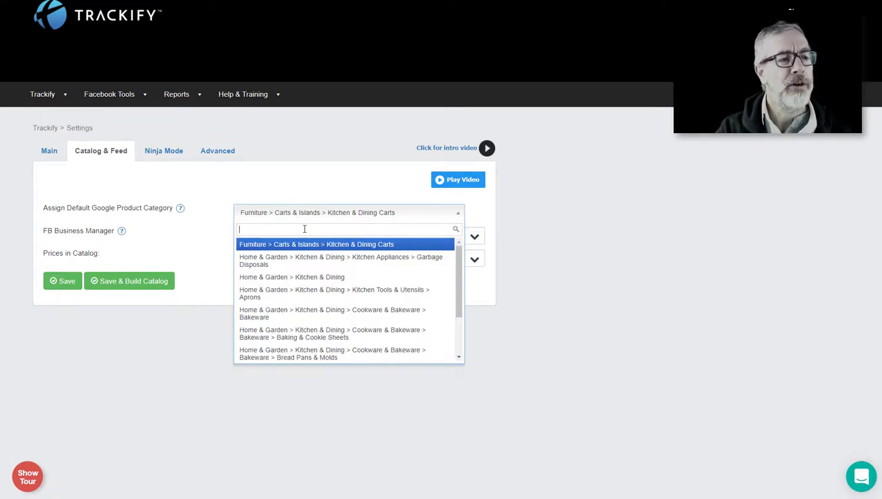
pyautogui.click(284, 278)
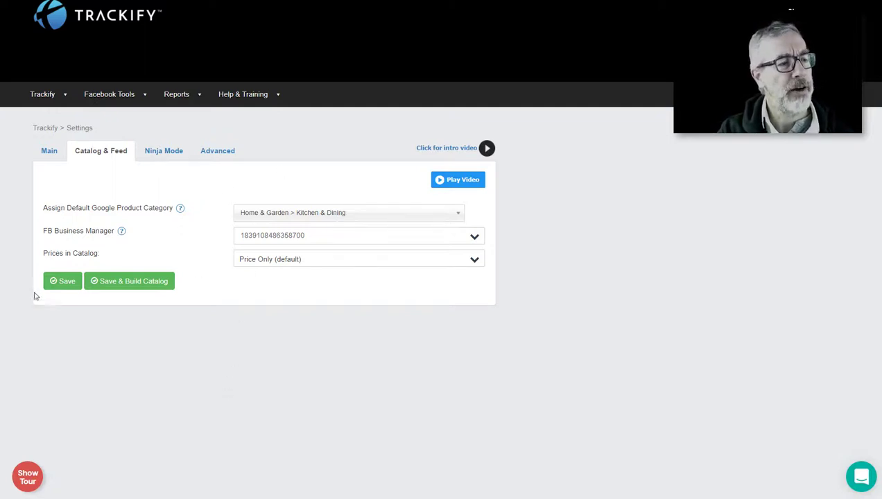
# Save the changed catalog settings and build a new catalog from them.
pyautogui.click(62, 281)
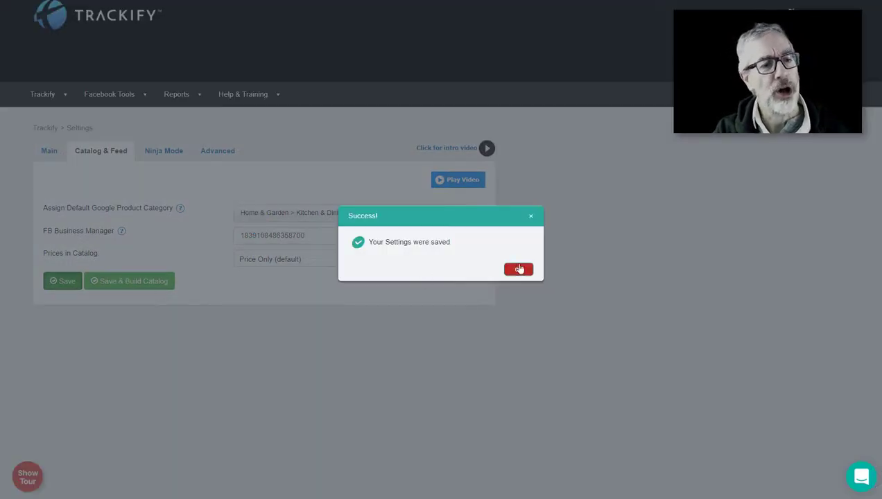
pyautogui.click(519, 270)
pyautogui.click(126, 283)
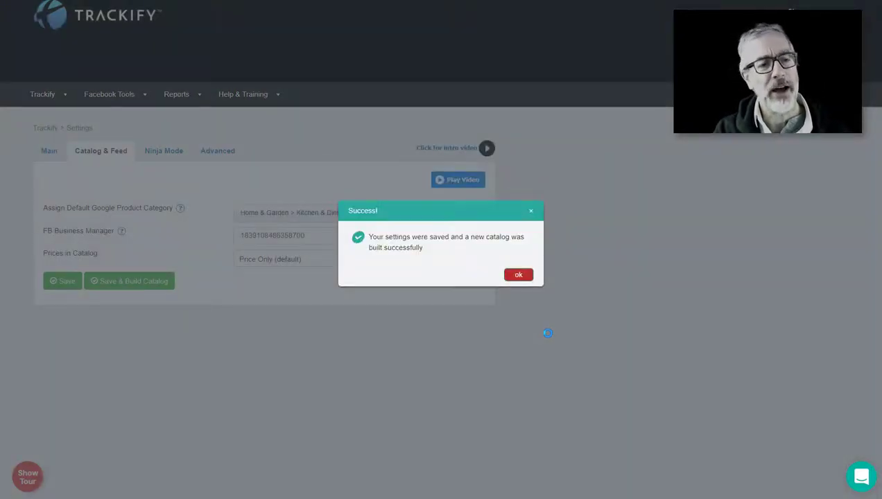
pyautogui.click(519, 275)
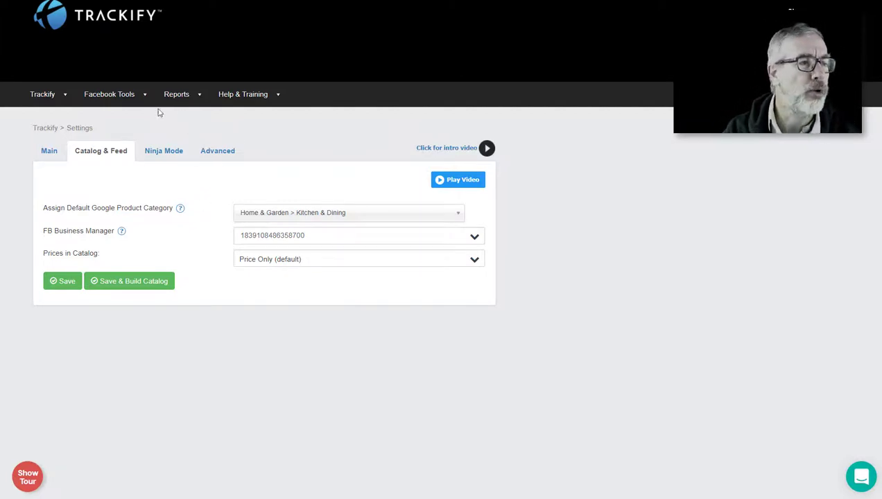
# Open the Facebook Catalogs & Feed page and examine the next upload schedules of the listed feeds.
pyautogui.moveTo(147, 99)
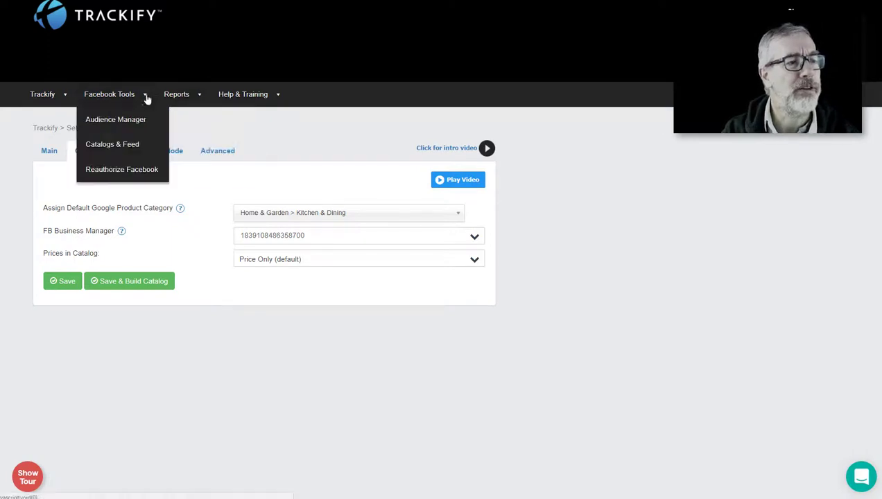
pyautogui.click(115, 147)
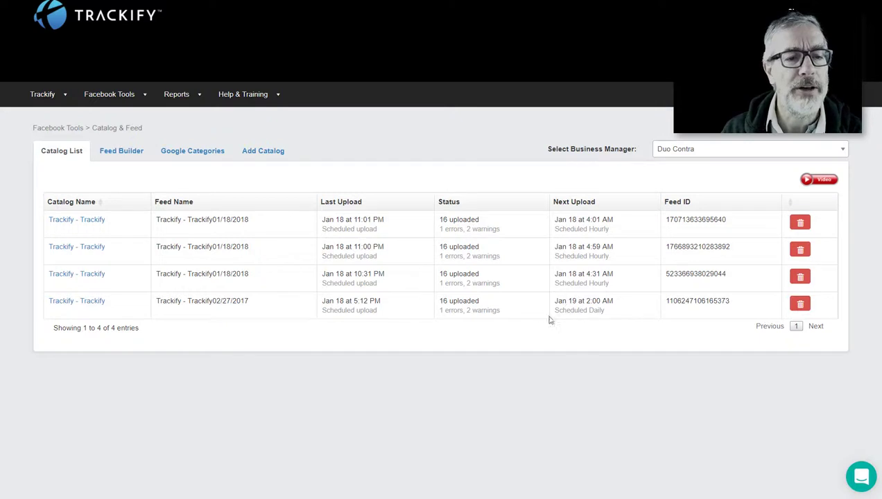
pyautogui.moveTo(609, 284); pyautogui.dragTo(555, 279)
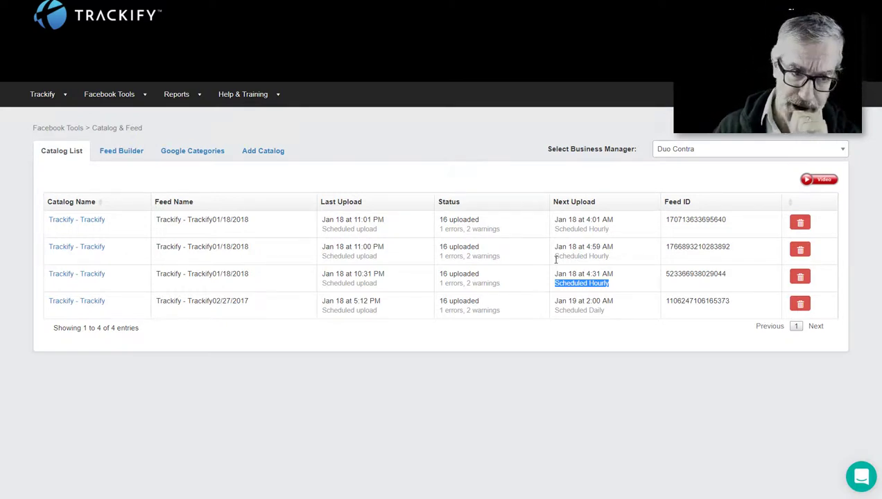
pyautogui.moveTo(555, 257); pyautogui.dragTo(614, 258)
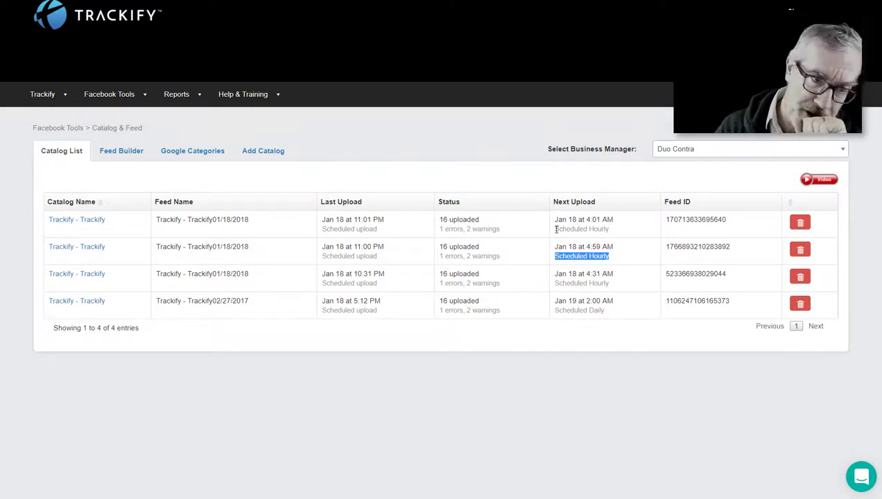
pyautogui.moveTo(556, 230)
pyautogui.mouseDown()
pyautogui.moveTo(613, 234)
pyautogui.moveTo(553, 240)
pyautogui.mouseUp()
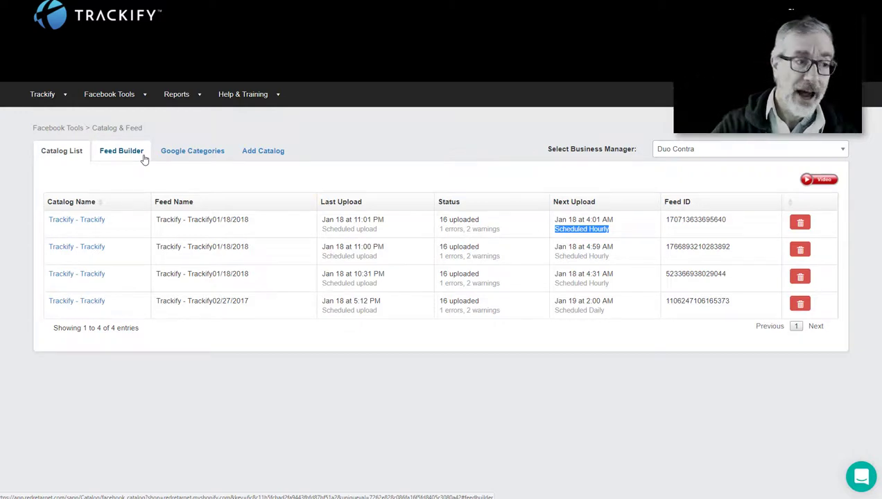
# Open the Feed Builder and make the store domain for product links editable.
pyautogui.click(108, 103)
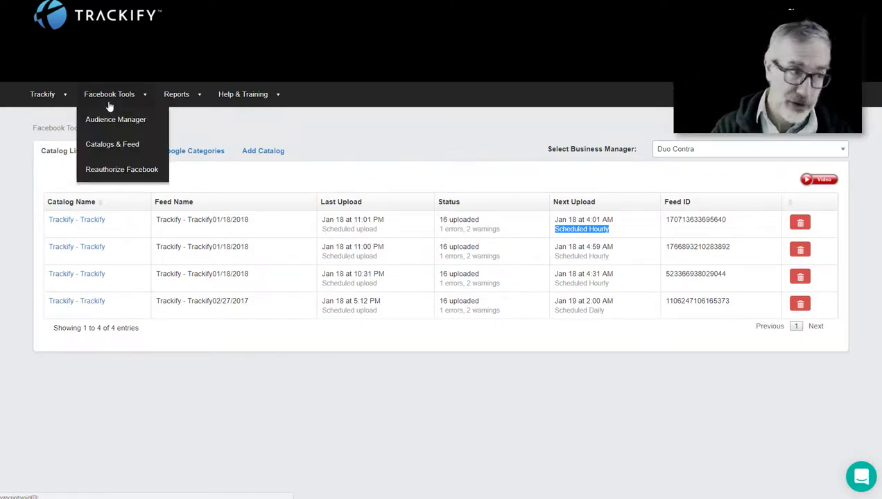
pyautogui.click(113, 144)
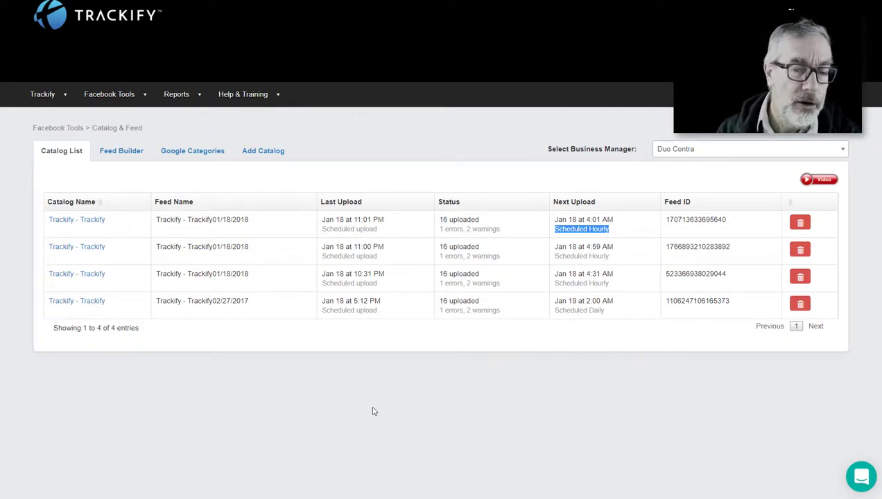
pyautogui.click(127, 159)
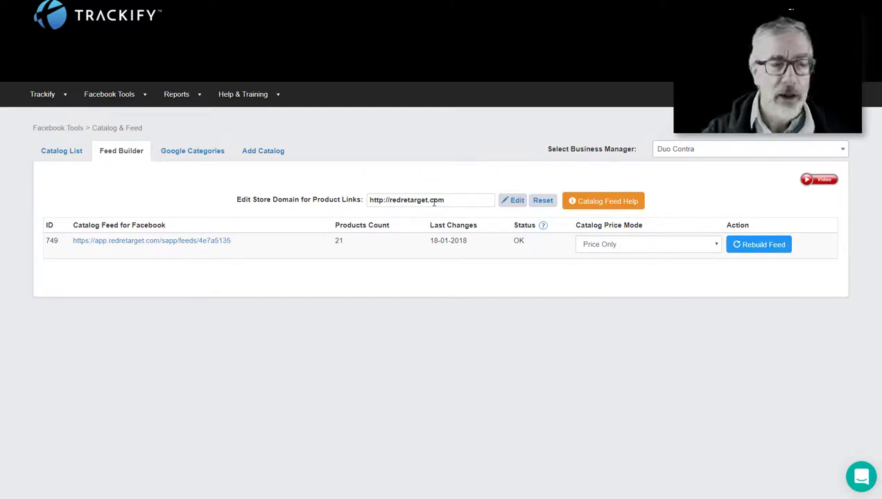
pyautogui.moveTo(465, 200); pyautogui.dragTo(339, 194)
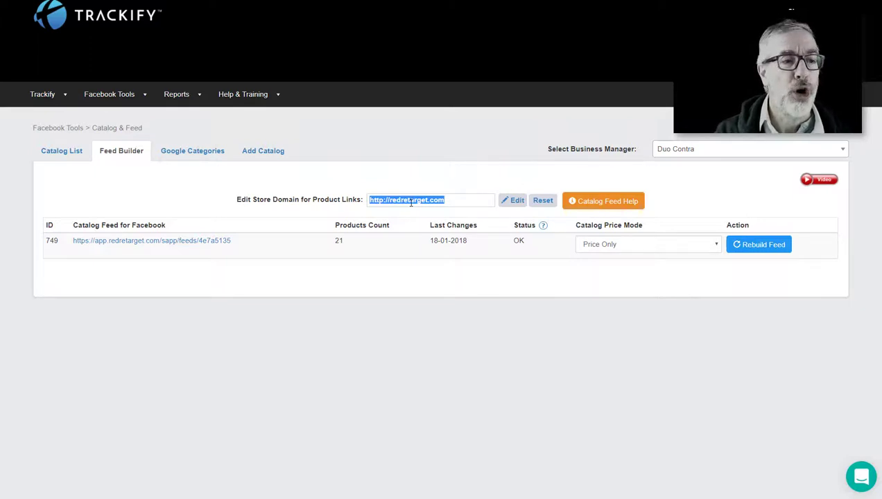
pyautogui.click(451, 183)
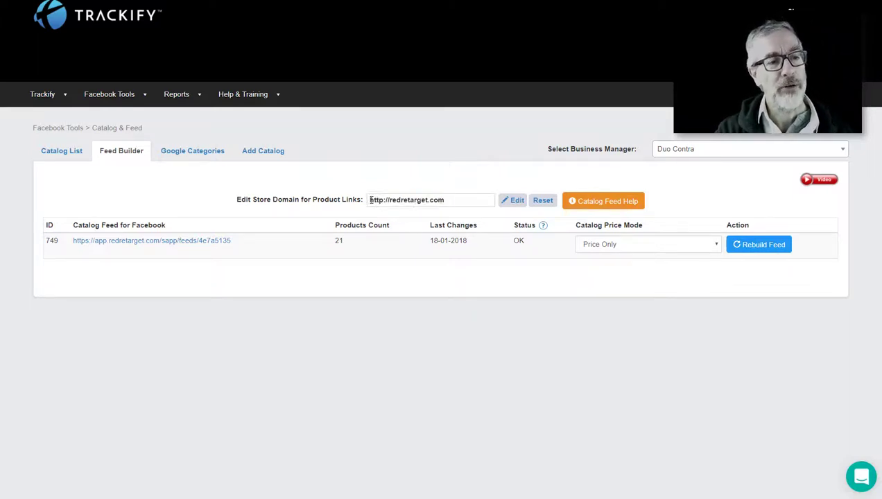
pyautogui.click(515, 201)
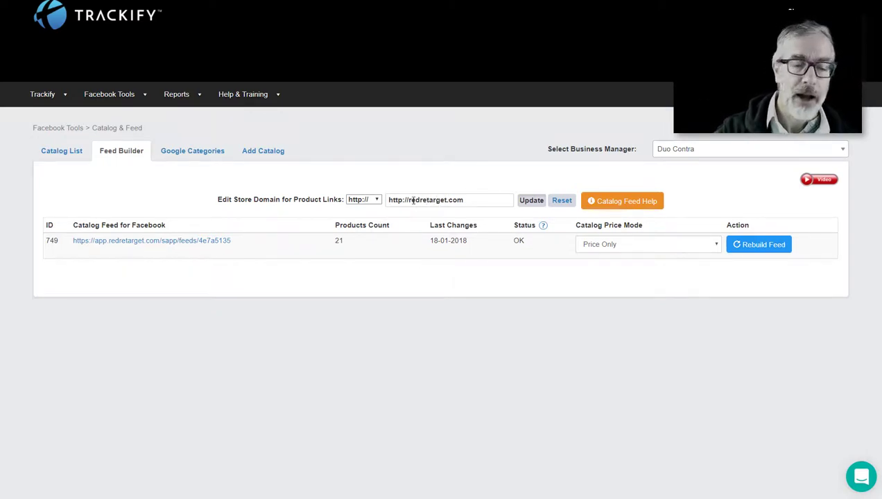
# Try pasting a screencast.com link over the store domain for product links, and undo the paste.
pyautogui.moveTo(410, 201); pyautogui.dragTo(479, 203)
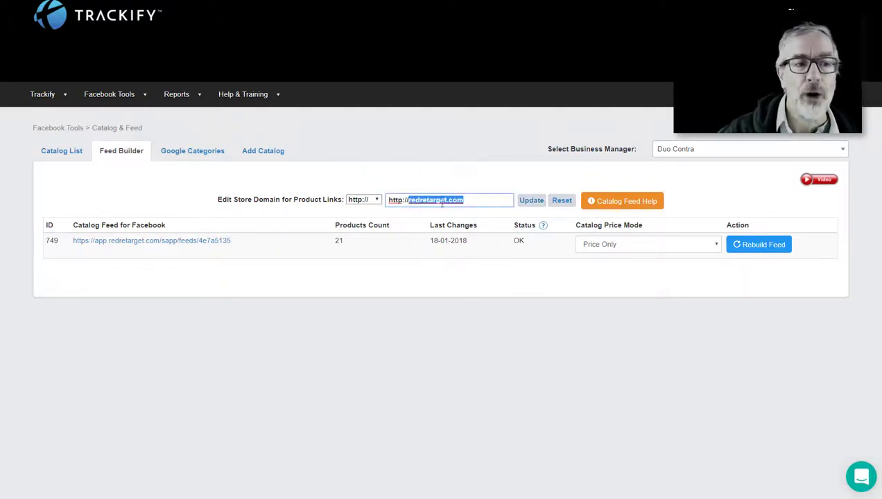
pyautogui.click(409, 200)
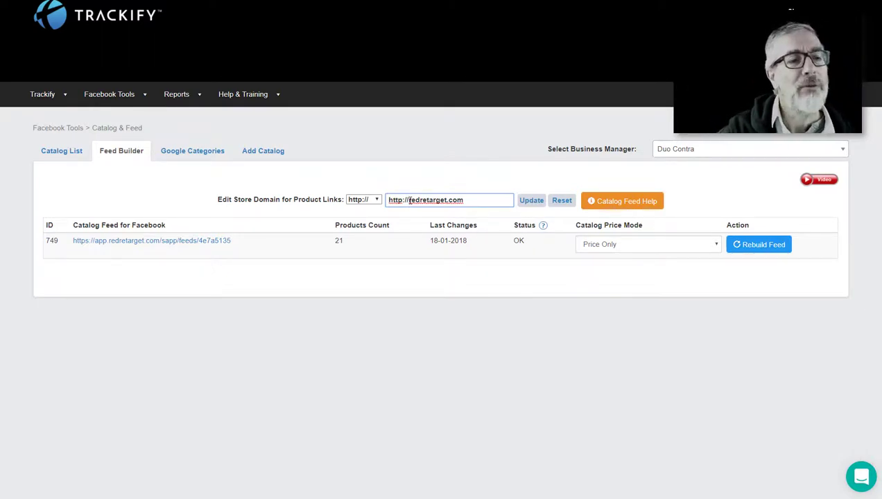
pyautogui.moveTo(409, 200); pyautogui.dragTo(498, 201)
pyautogui.click(494, 200)
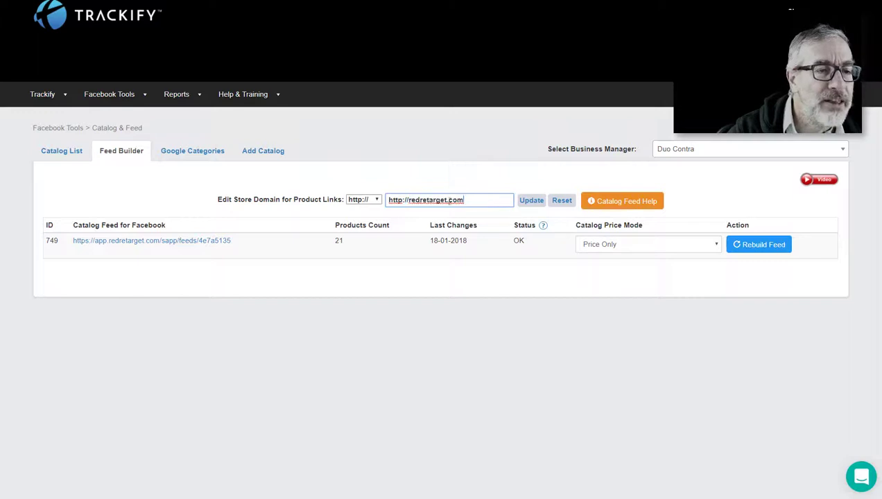
pyautogui.moveTo(409, 200); pyautogui.dragTo(485, 200)
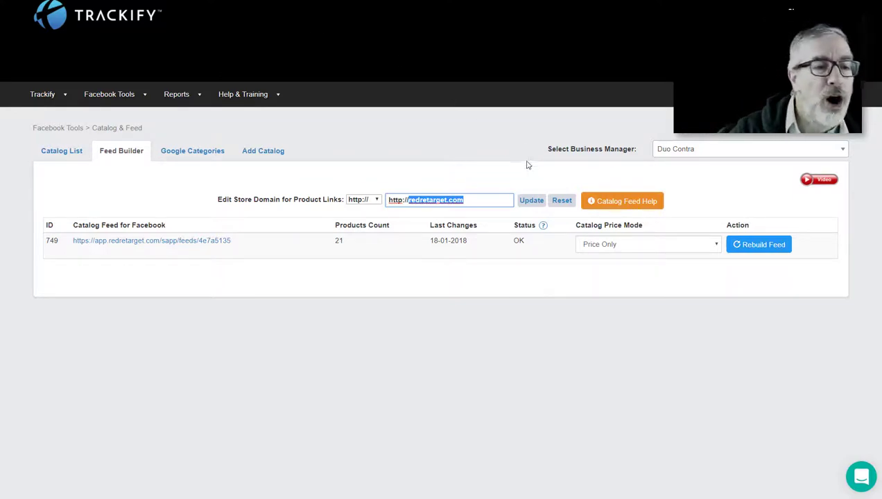
pyautogui.moveTo(487, 201); pyautogui.dragTo(391, 200)
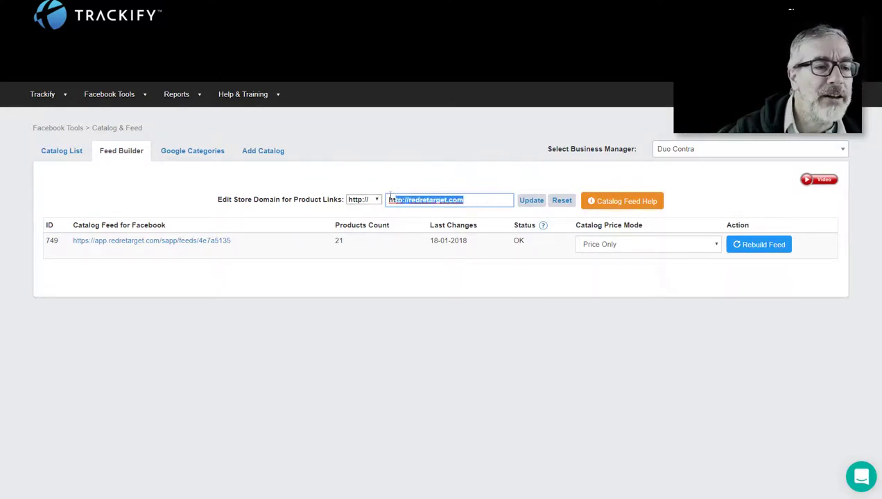
pyautogui.hotkey('ctrl', 'v')
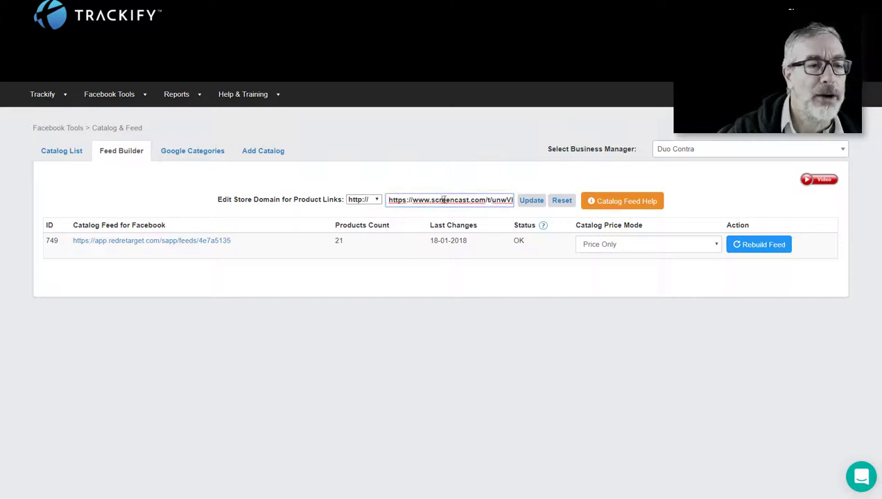
pyautogui.hotkey('ctrl', 'z')
# Change the store domain for product links to shop.redretarget.com.
pyautogui.moveTo(412, 200); pyautogui.dragTo(378, 202)
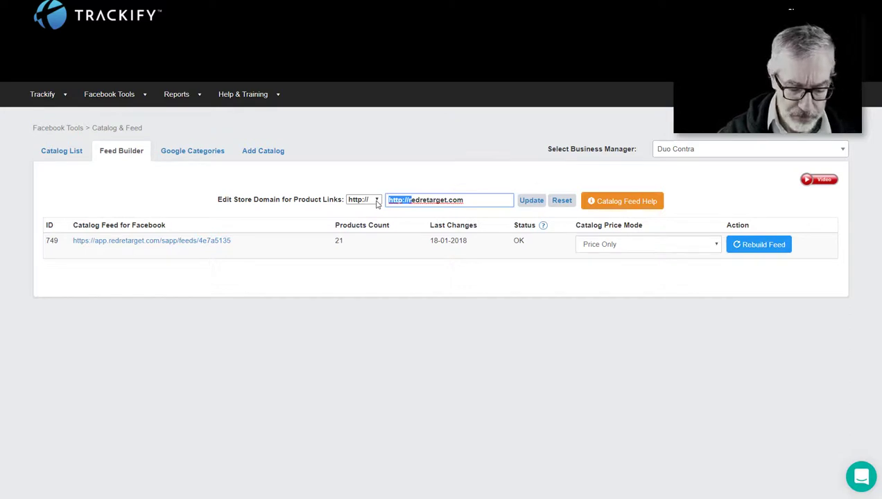
pyautogui.write('shop.')
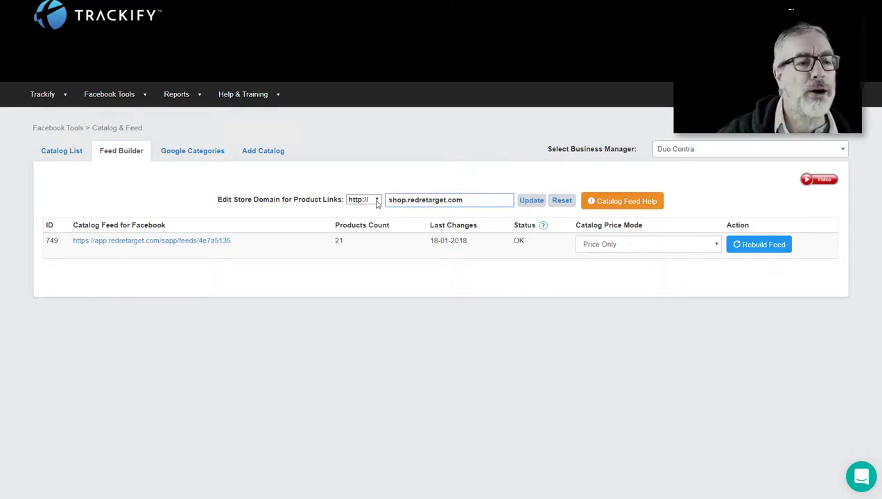
pyautogui.click(437, 183)
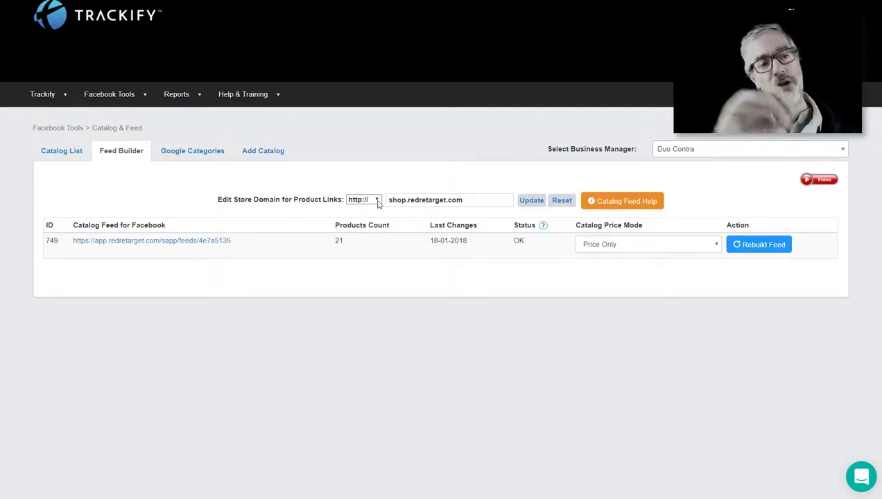
pyautogui.click(377, 202)
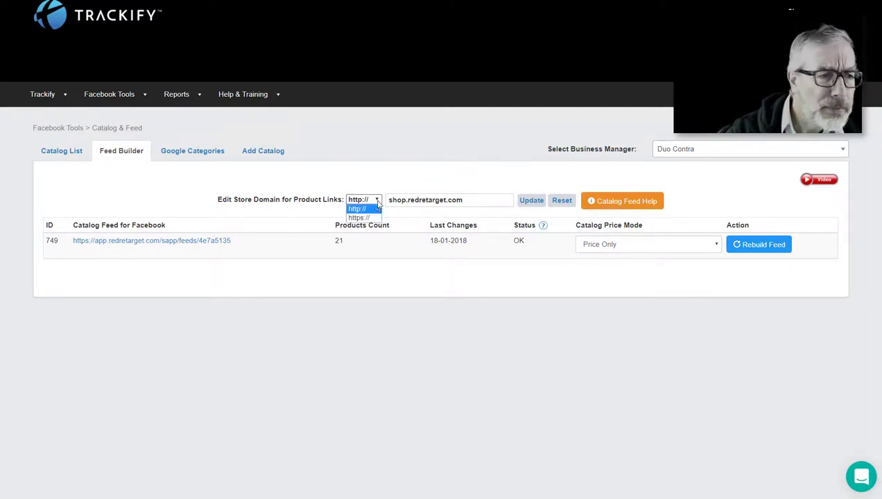
pyautogui.click(366, 222)
pyautogui.click(400, 186)
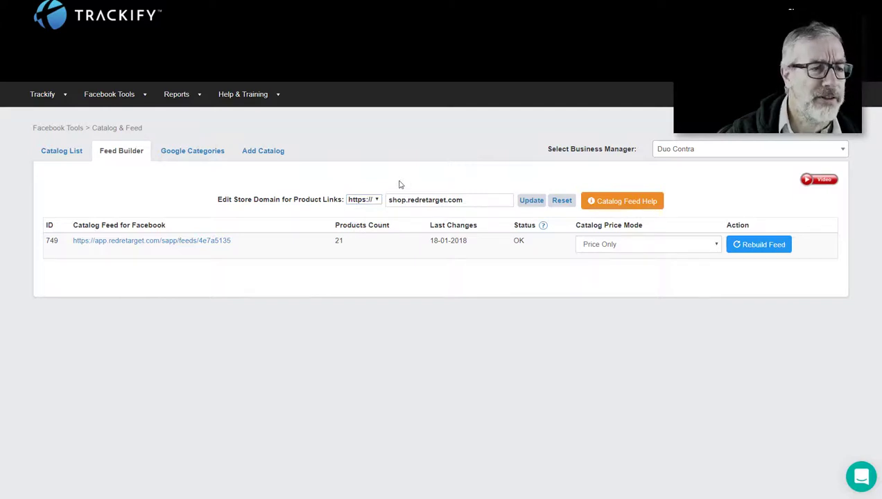
pyautogui.click(376, 203)
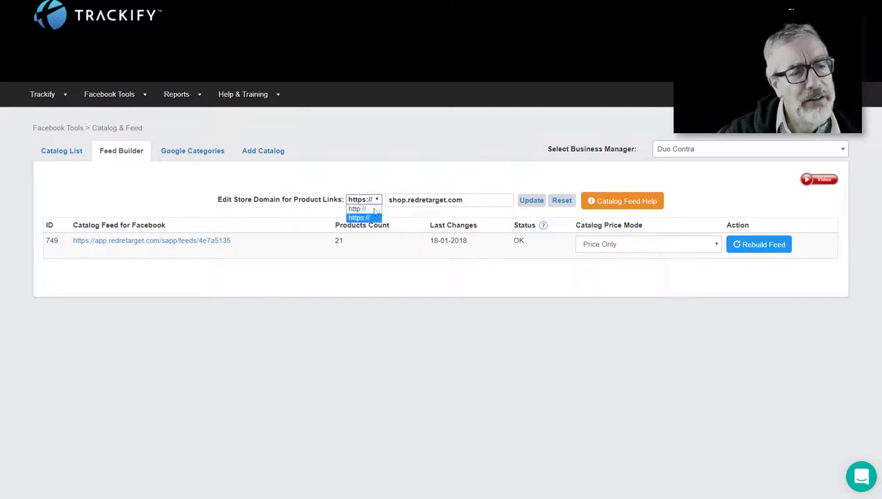
pyautogui.click(398, 175)
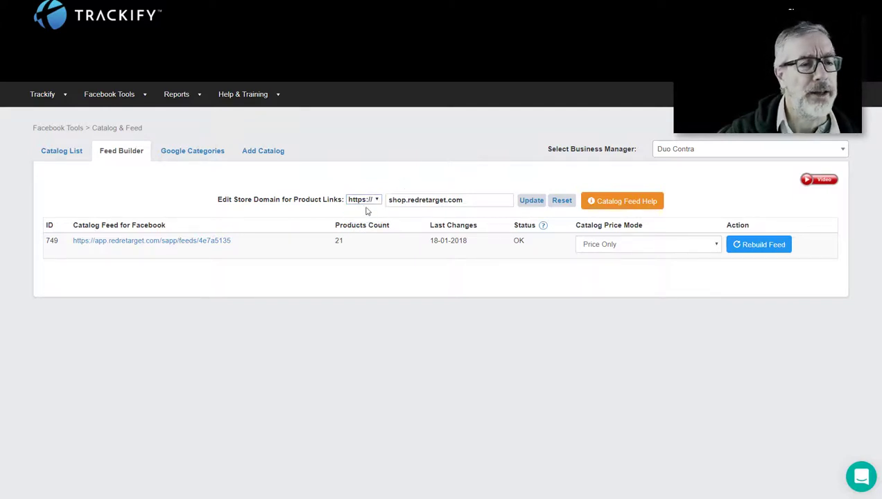
pyautogui.click(531, 202)
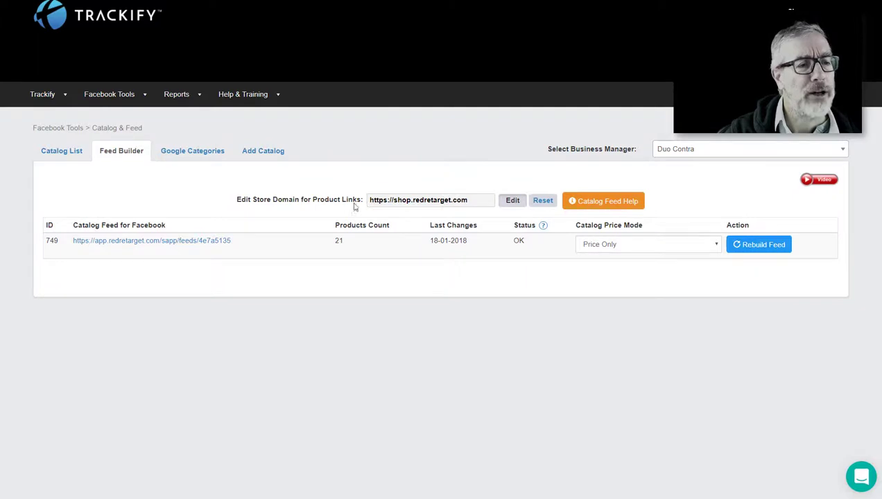
pyautogui.moveTo(370, 202); pyautogui.dragTo(489, 200)
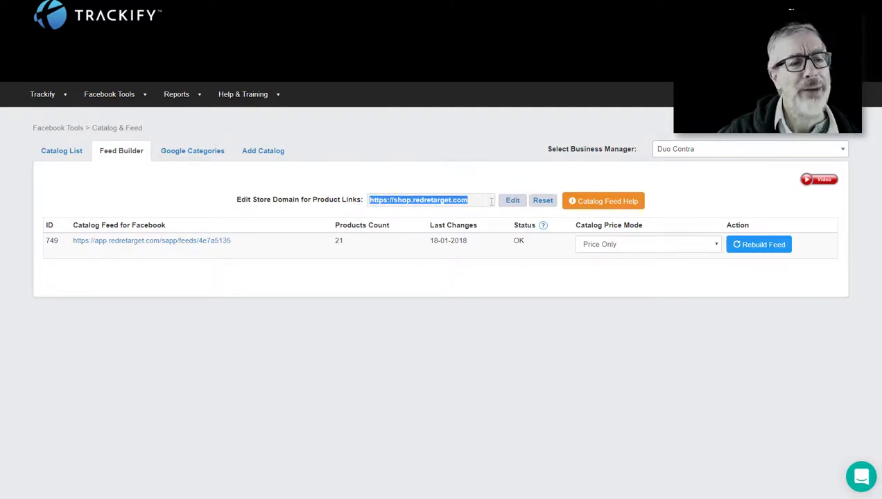
pyautogui.click(470, 191)
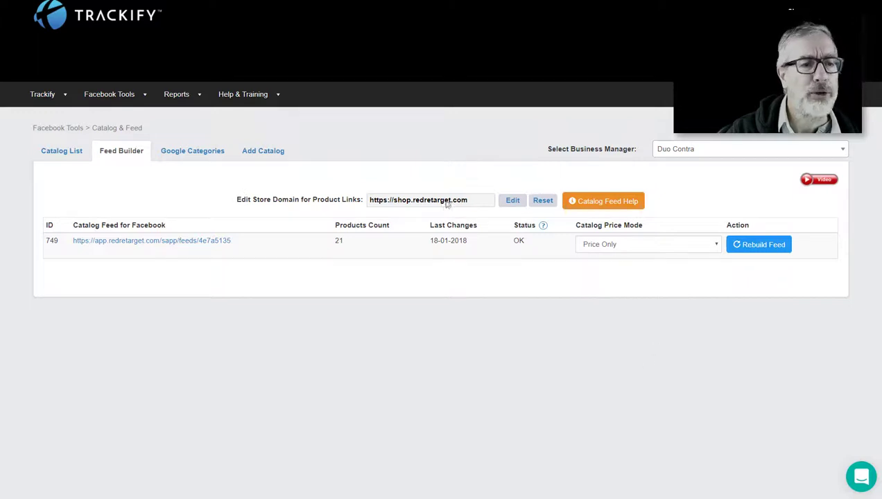
# View the Google Categories, switch to the Shopify product list and open the product "2015 2018 It's Going To Be A Great Year".
pyautogui.click(186, 154)
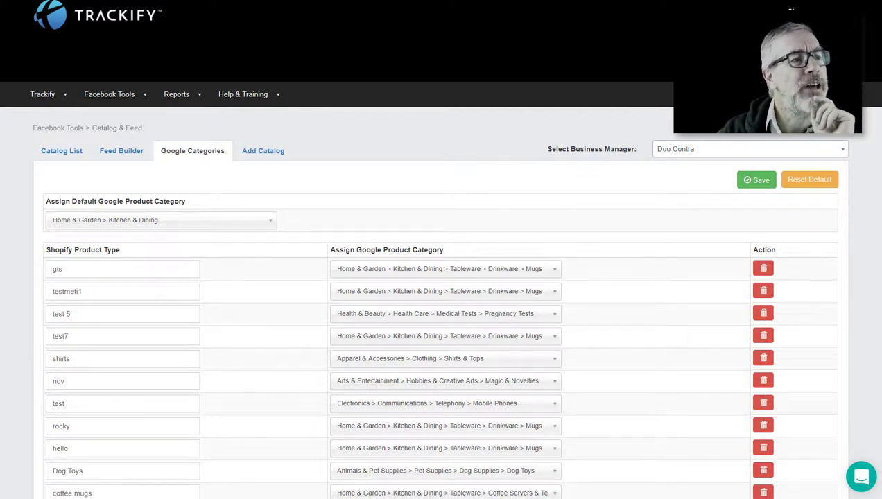
pyautogui.click(90, 1)
pyautogui.click(33, 60)
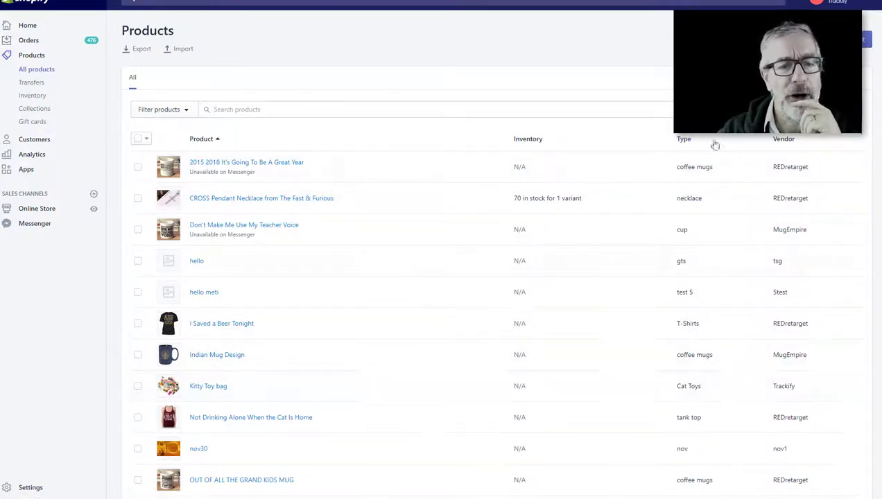
pyautogui.click(207, 166)
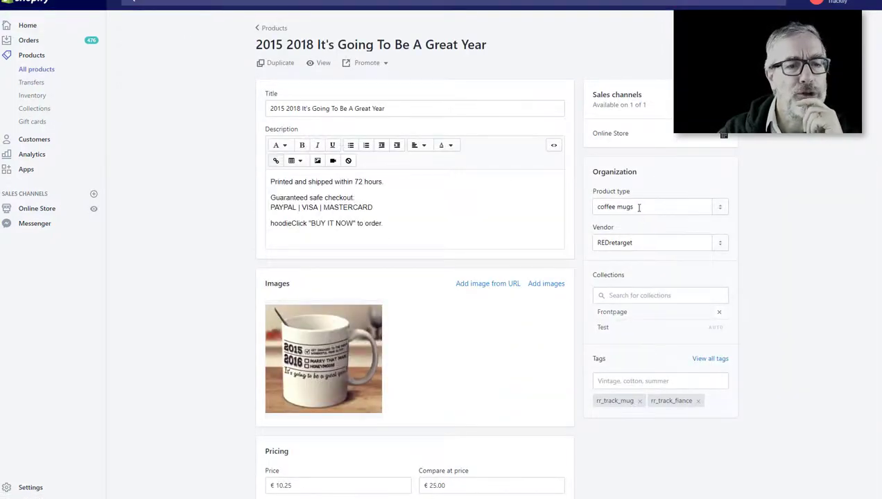
# Change the mug's product type to the new type "tea mugs" and save the product.
pyautogui.click(639, 208)
pyautogui.moveTo(597, 207); pyautogui.dragTo(617, 205)
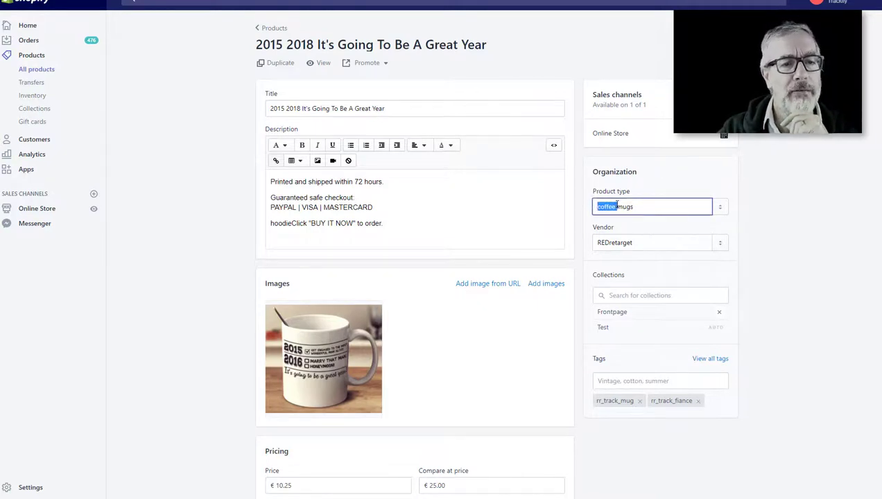
pyautogui.write('tea')
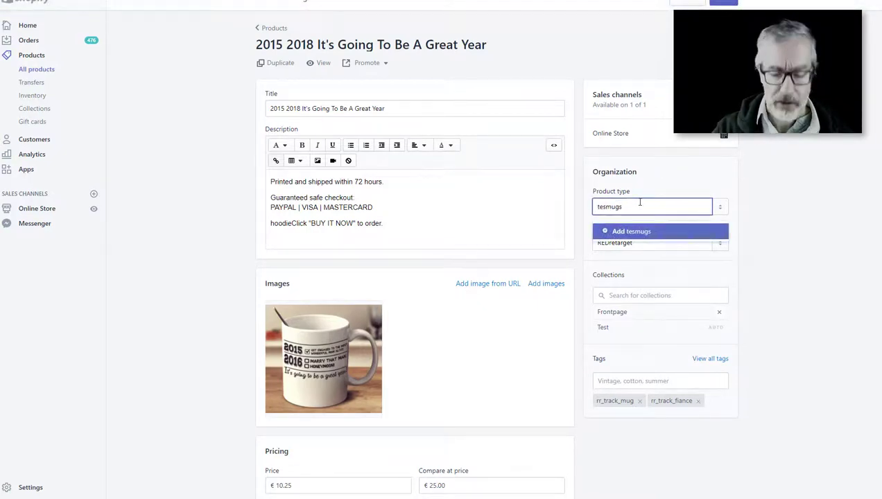
pyautogui.click(614, 231)
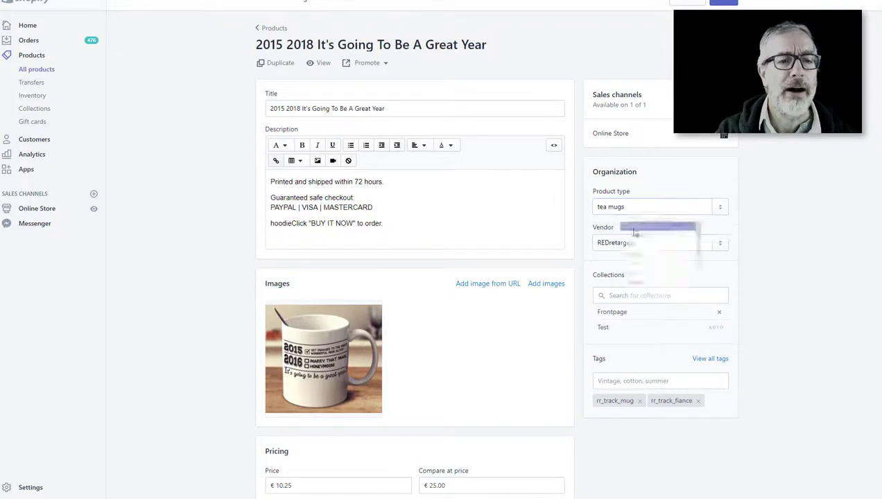
pyautogui.click(723, 2)
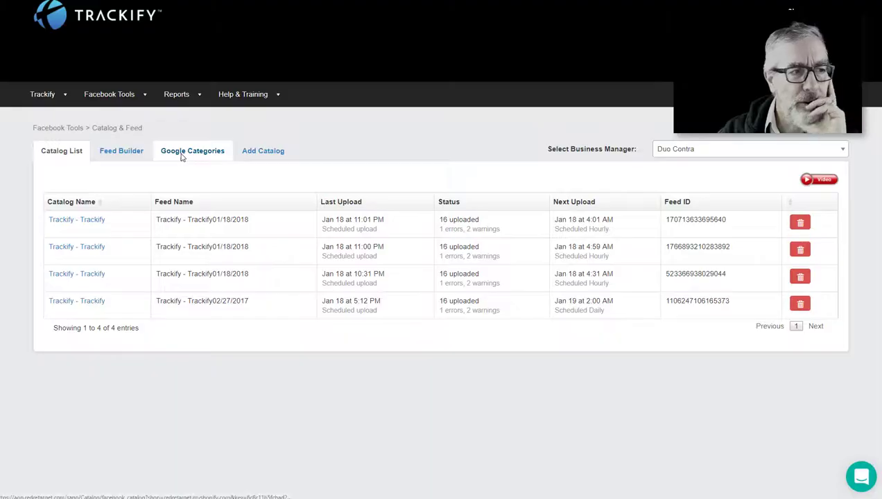
# In Trackify's Google Categories, assign Home & Garden > Kitchen & Dining > Tableware > Drinkware > Mugs to the "tea mugs" product type and save.
pyautogui.click(181, 154)
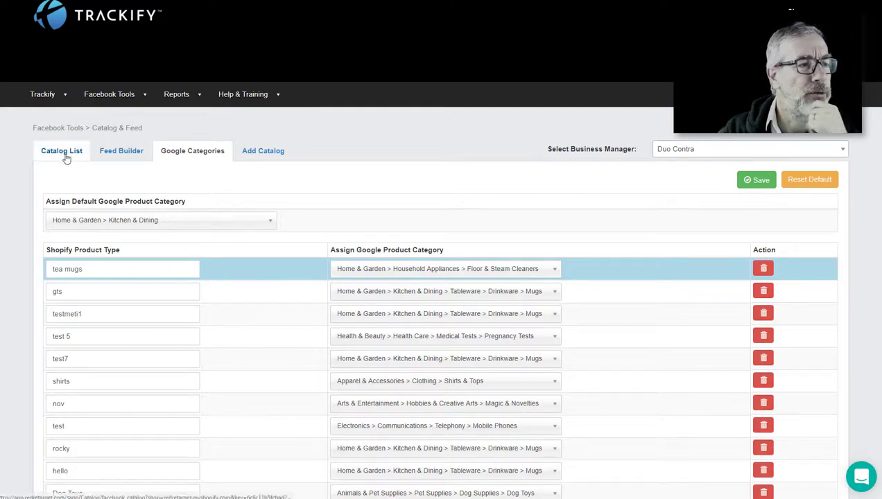
pyautogui.click(109, 152)
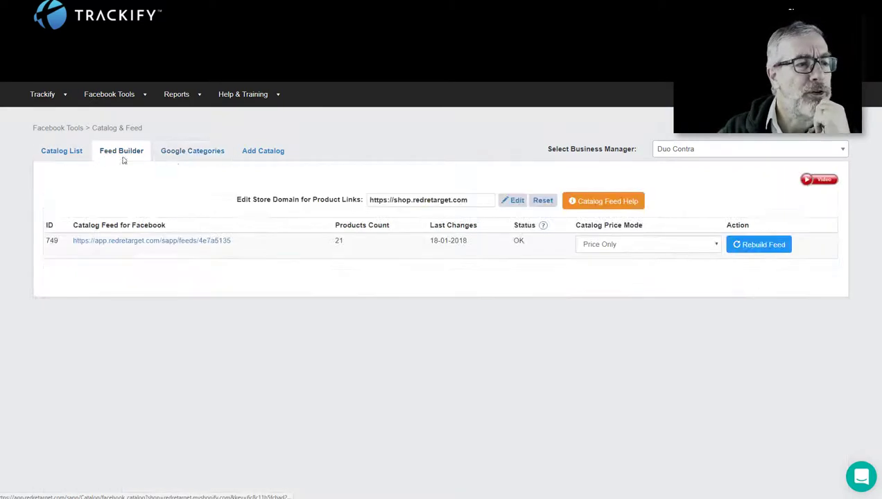
pyautogui.click(194, 151)
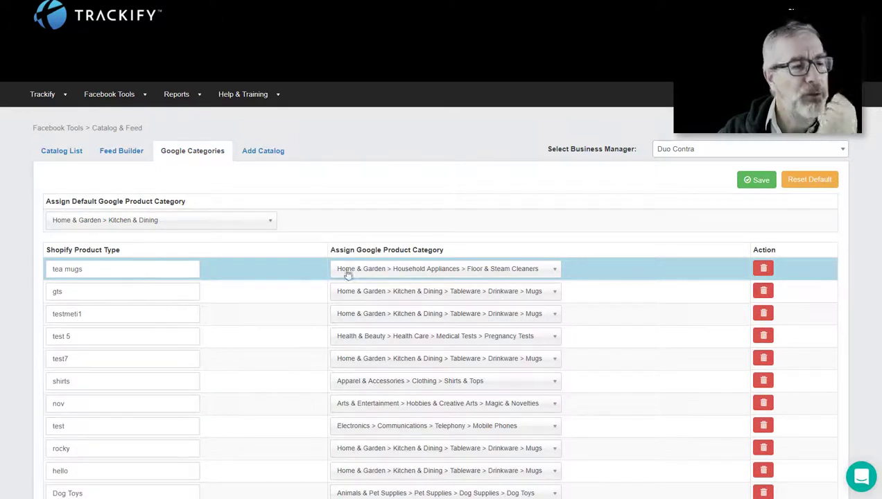
pyautogui.click(417, 270)
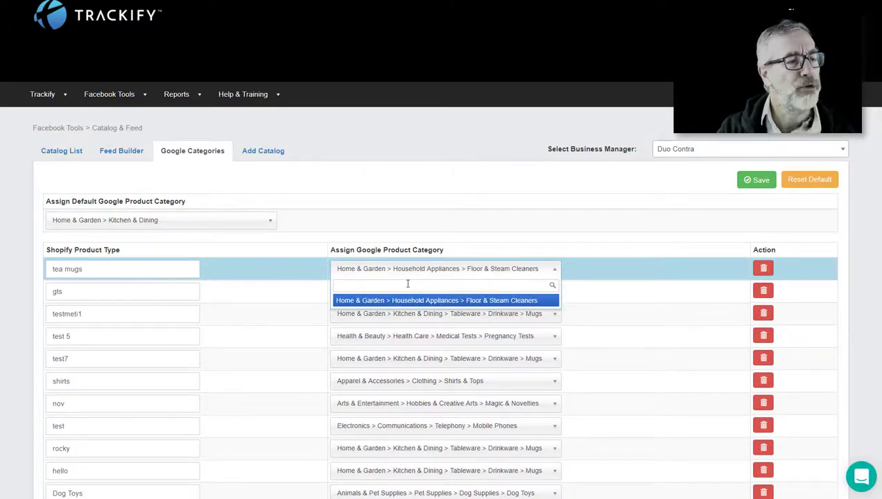
pyautogui.write('mugs')
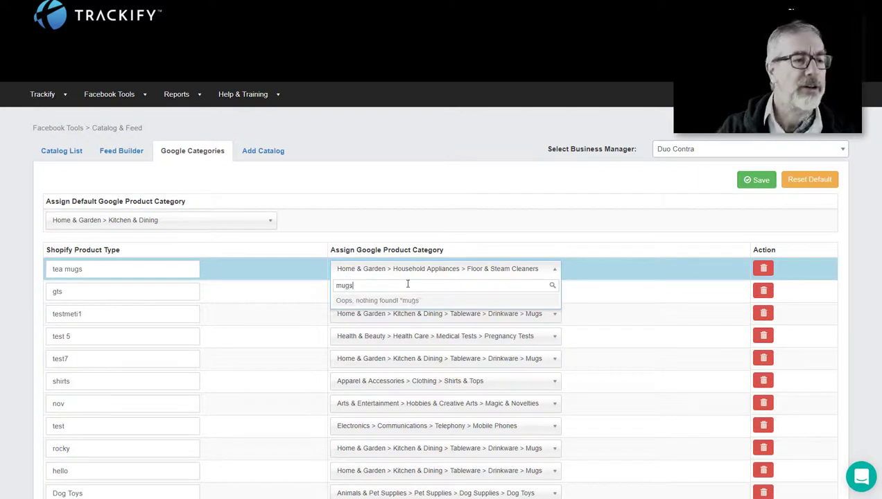
pyautogui.click(448, 300)
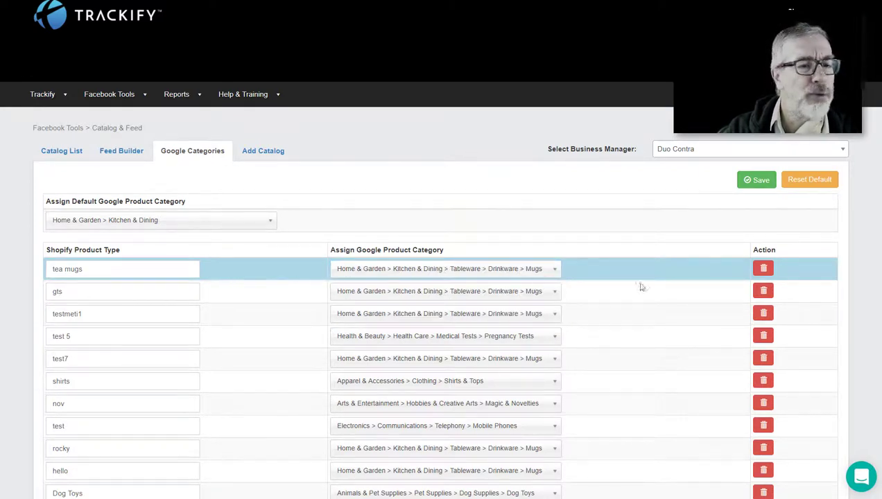
pyautogui.click(757, 179)
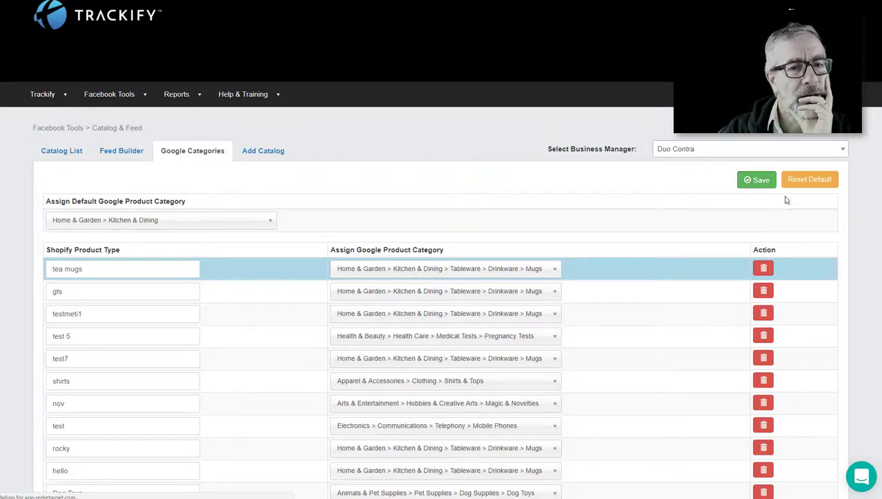
# Open the Feed Builder and rebuild the catalog feed with the updated products.
pyautogui.scroll(-3, 653, 267)
pyautogui.scroll(2, 653, 268)
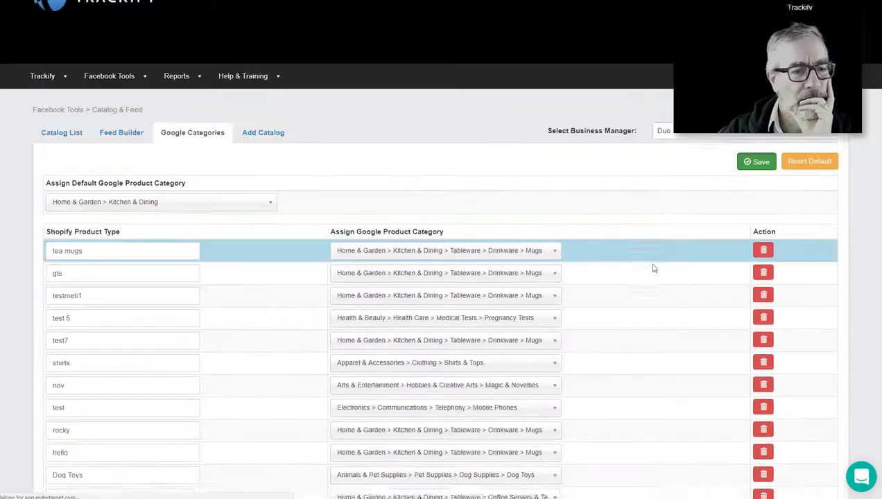
pyautogui.scroll(1, 653, 268)
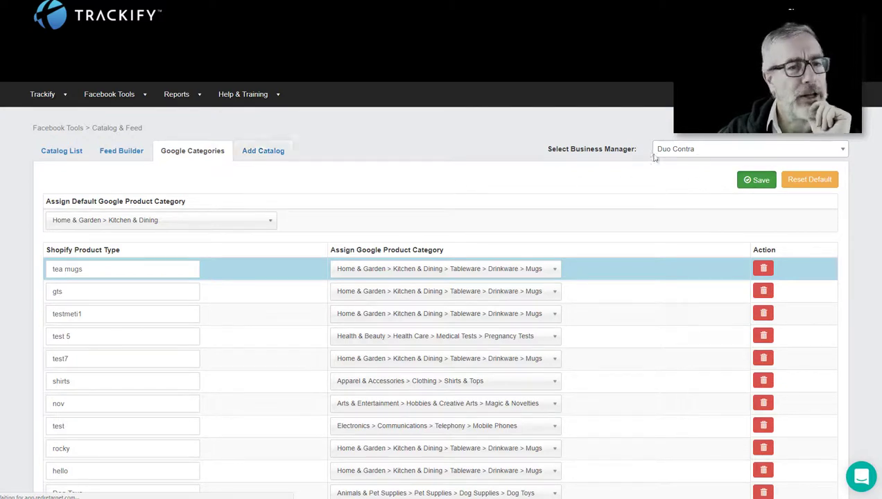
pyautogui.click(119, 153)
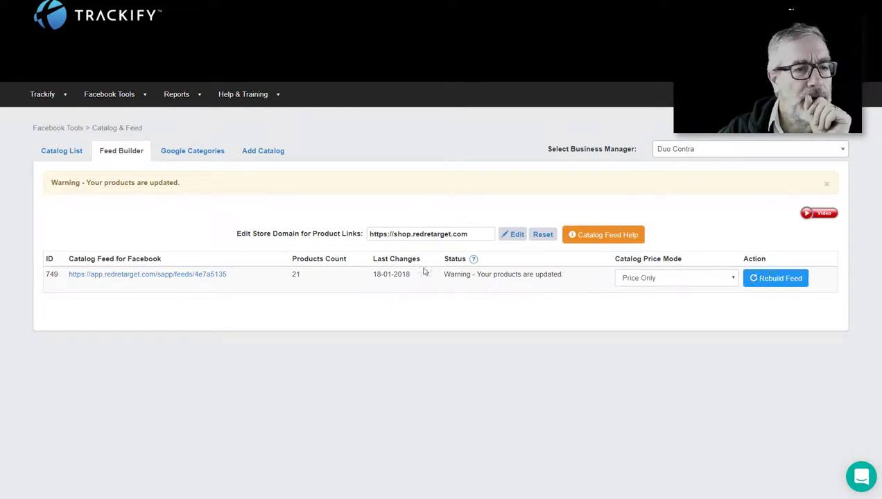
pyautogui.click(775, 278)
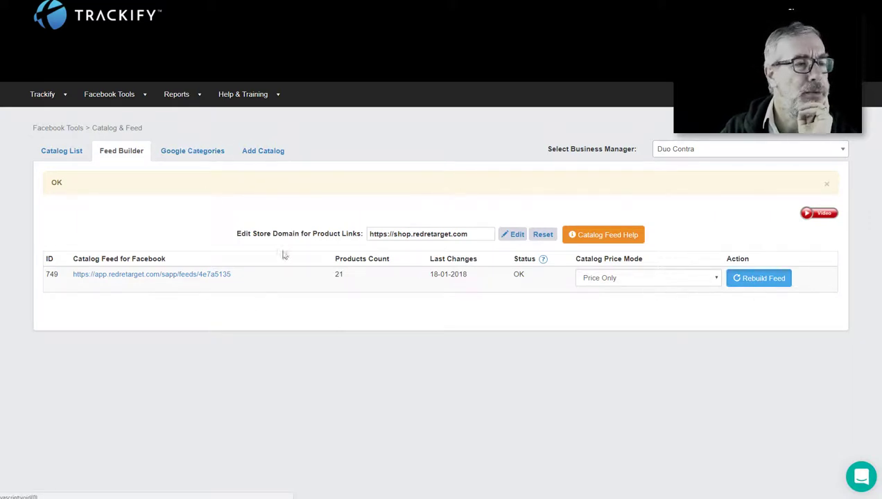
# Create a new catalog named "Trackify - Trackify - 01/18/2018", copying the date suffix from the feed name.
pyautogui.click(264, 152)
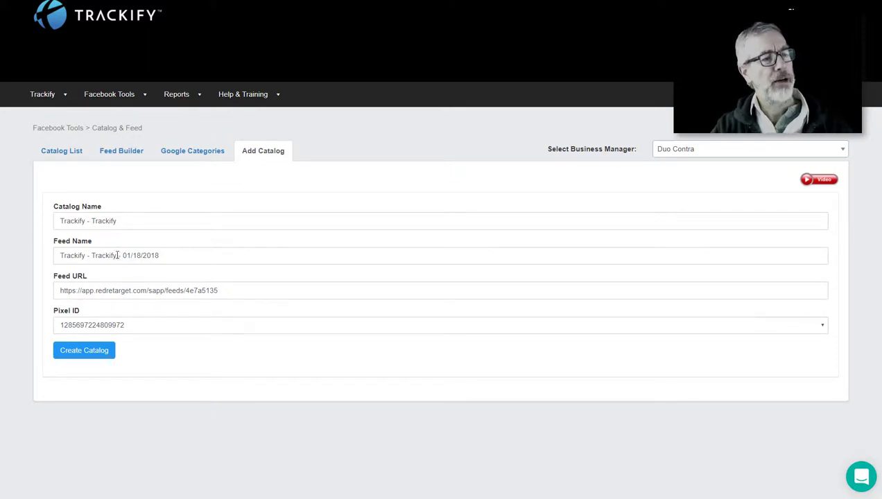
pyautogui.moveTo(117, 255); pyautogui.dragTo(237, 259)
pyautogui.hotkey('ctrl', 'c')
pyautogui.click(154, 221)
pyautogui.hotkey('ctrl', 'v')
pyautogui.click(205, 189)
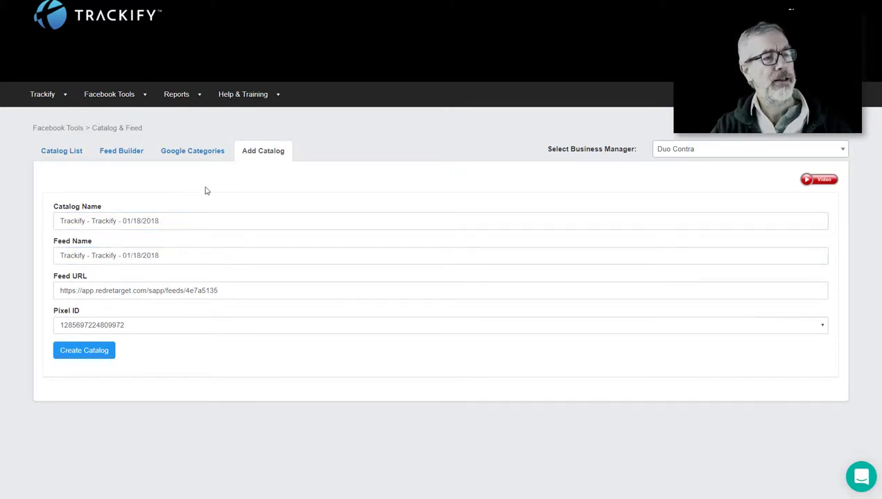
pyautogui.click(87, 350)
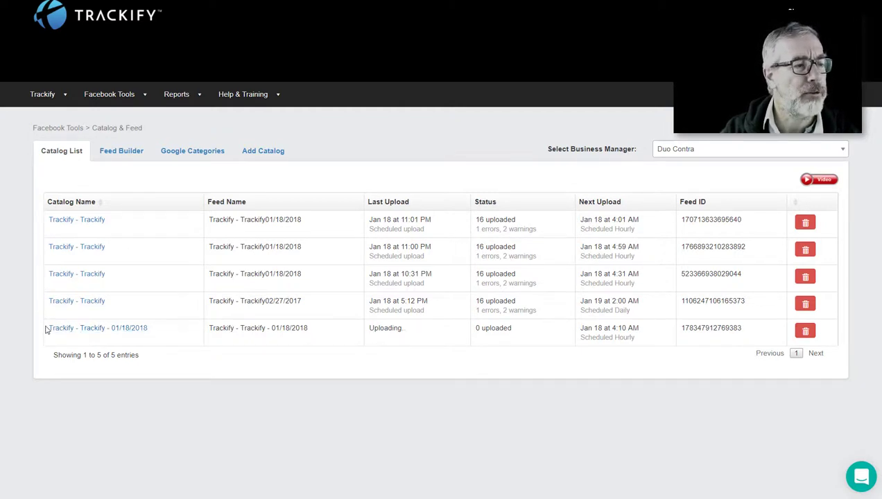
# Check the upload status of the "Trackify - Trackify - 01/18/2018" catalog and open it in Facebook to examine its diagnostics.
pyautogui.moveTo(46, 328); pyautogui.dragTo(425, 336)
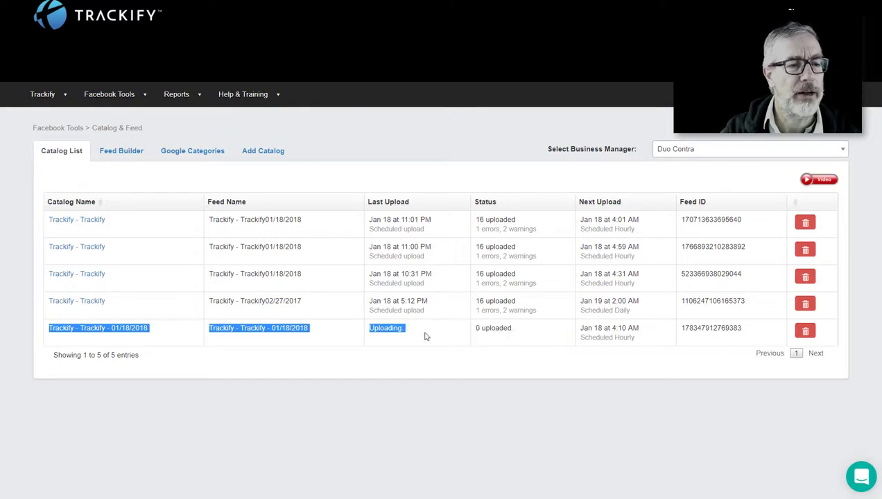
pyautogui.click(420, 336)
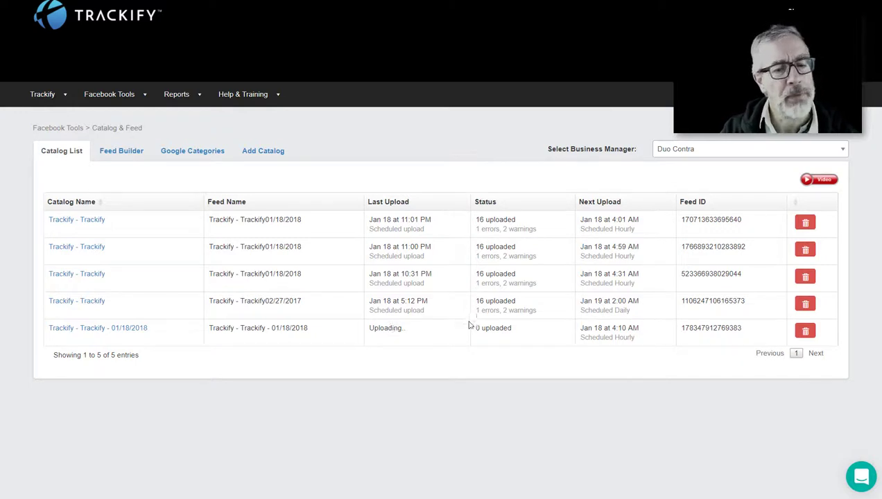
pyautogui.click(104, 331)
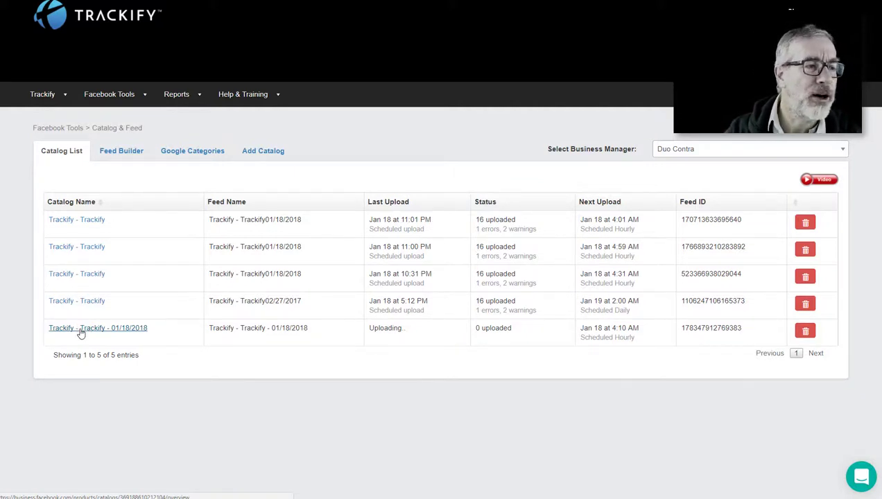
pyautogui.click(119, 333)
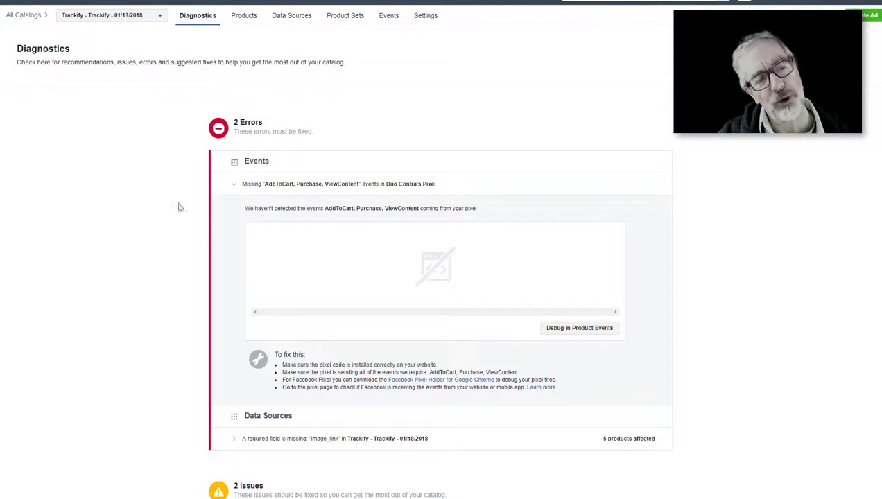
# Examine the all-uppercase title issue in the catalog diagnostics and copy the affected product's title, "OUT OF ALL THE GRAND KIDS MUG".
pyautogui.click(236, 186)
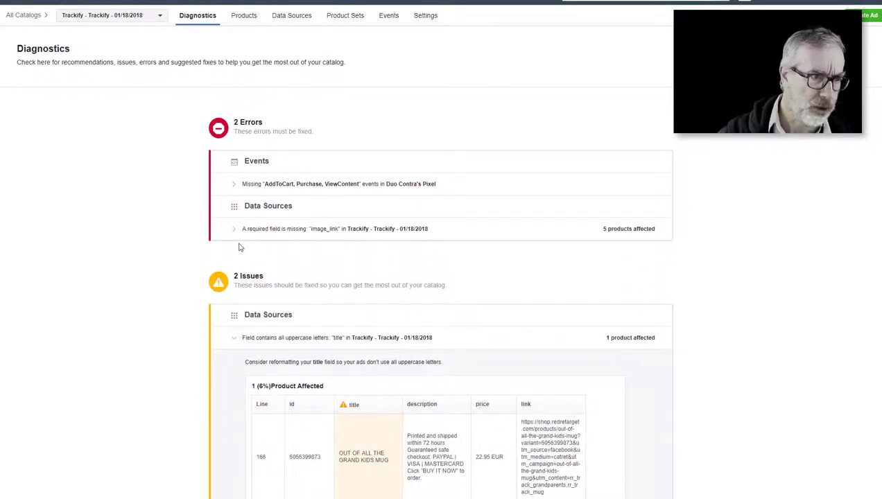
pyautogui.scroll(-2, 92, 331)
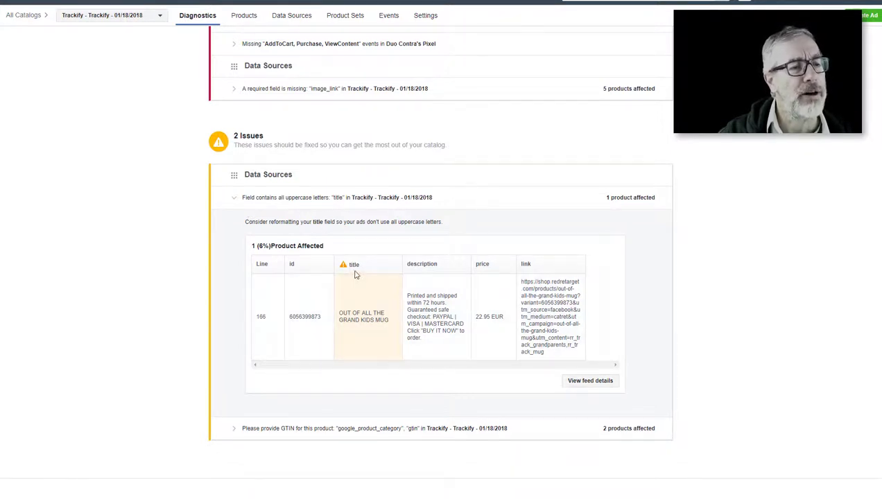
pyautogui.moveTo(340, 316); pyautogui.dragTo(391, 324)
pyautogui.click(374, 345)
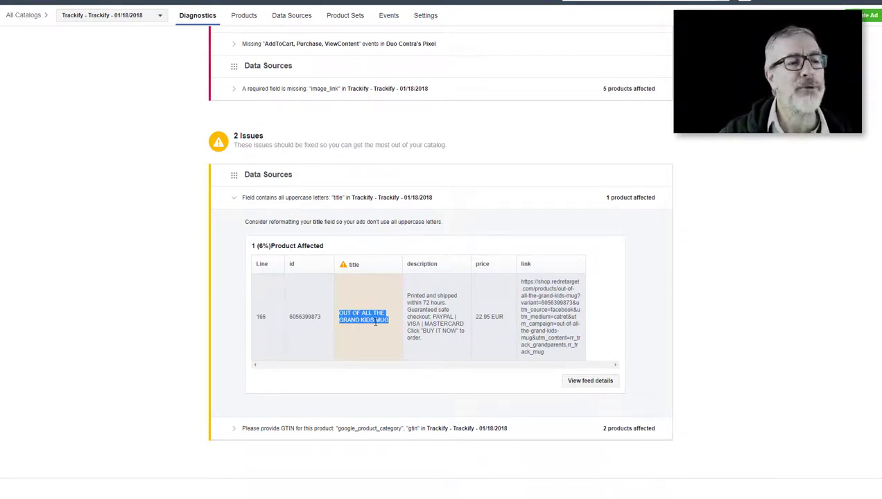
pyautogui.click(364, 317)
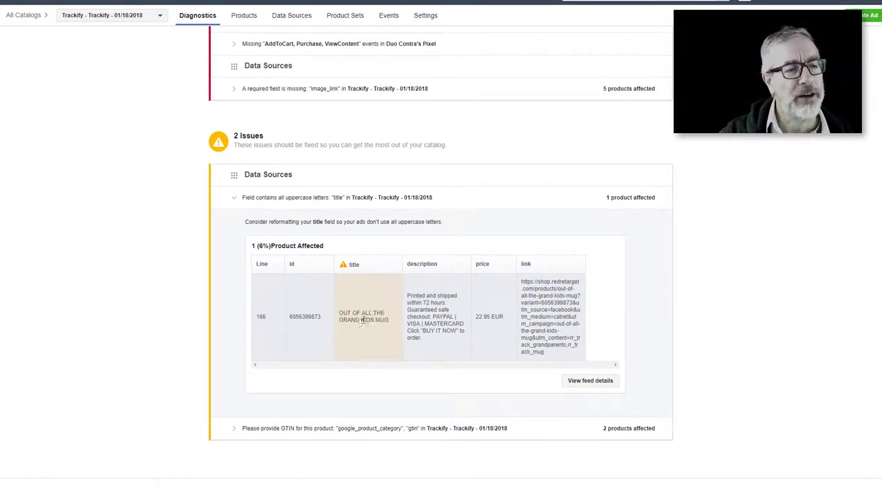
pyautogui.moveTo(338, 313); pyautogui.dragTo(393, 332)
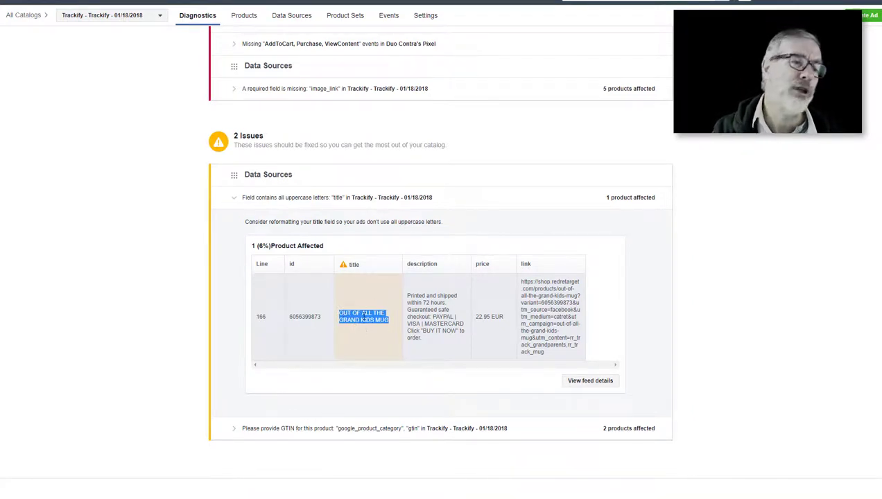
pyautogui.moveTo(340, 310); pyautogui.dragTo(394, 328)
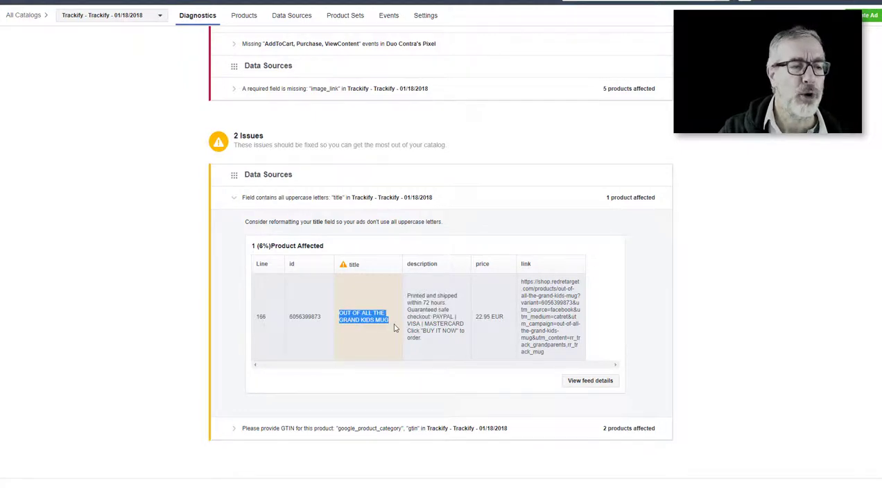
pyautogui.moveTo(290, 318); pyautogui.dragTo(389, 321)
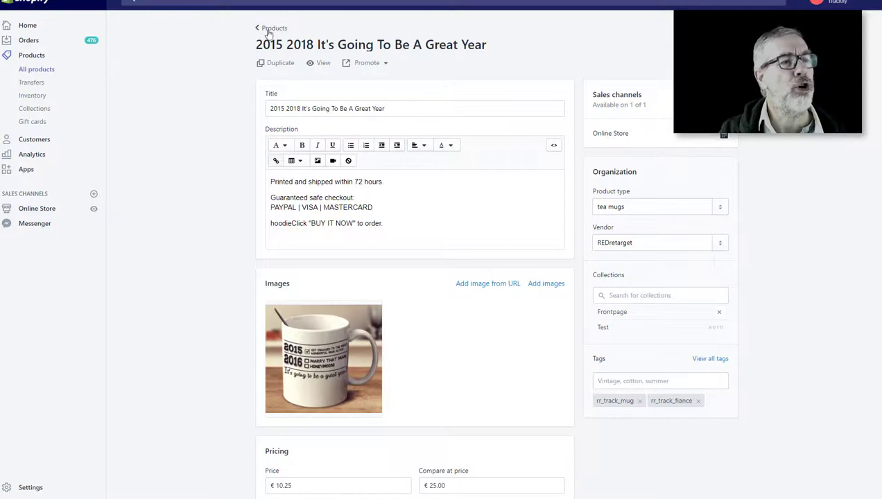
# Switch to Shopify, search the products for the copied title and open the matching mug product.
pyautogui.click(267, 27)
pyautogui.click(238, 109)
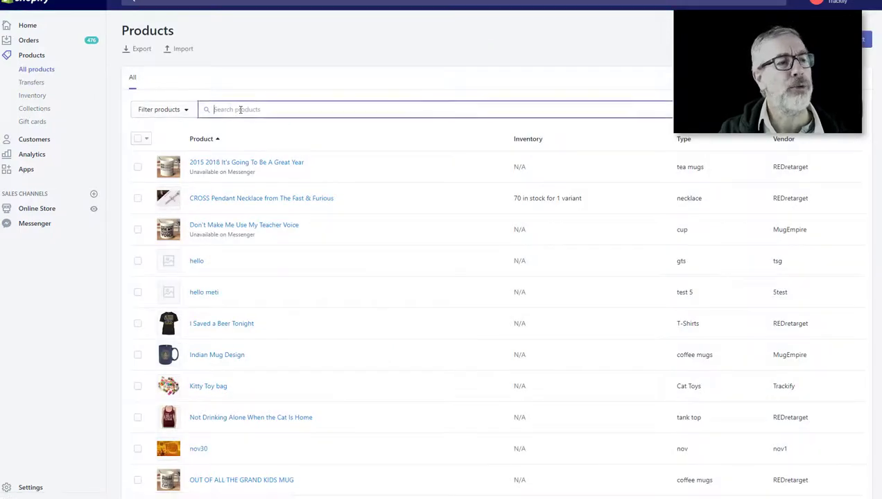
pyautogui.hotkey('ctrl', 'v')
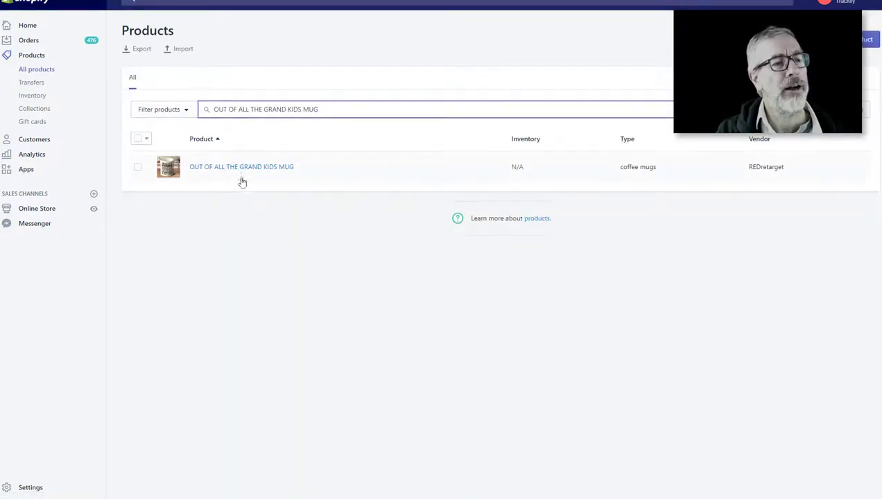
pyautogui.click(235, 170)
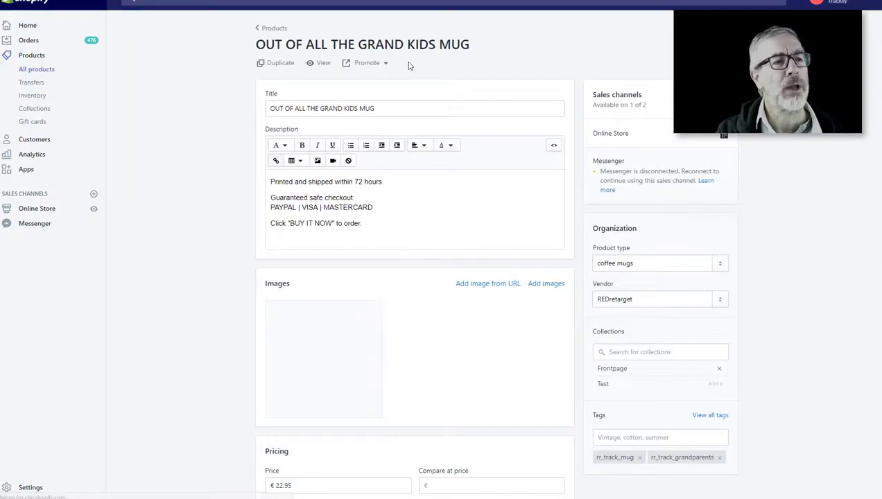
# Change the mug product's title to "Out Of All The Grand Kids Mugs" and save the product.
pyautogui.moveTo(397, 102); pyautogui.dragTo(227, 103)
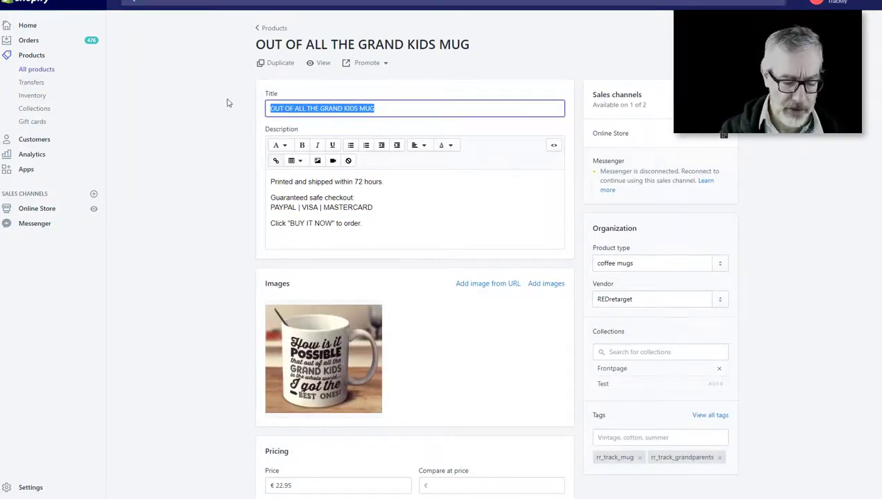
pyautogui.write('Out Of All The Grand Kids')
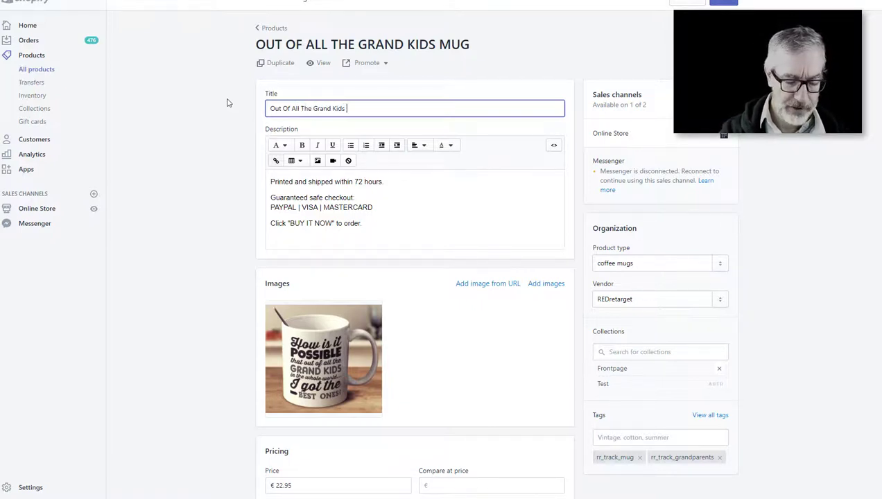
pyautogui.write('ugs')
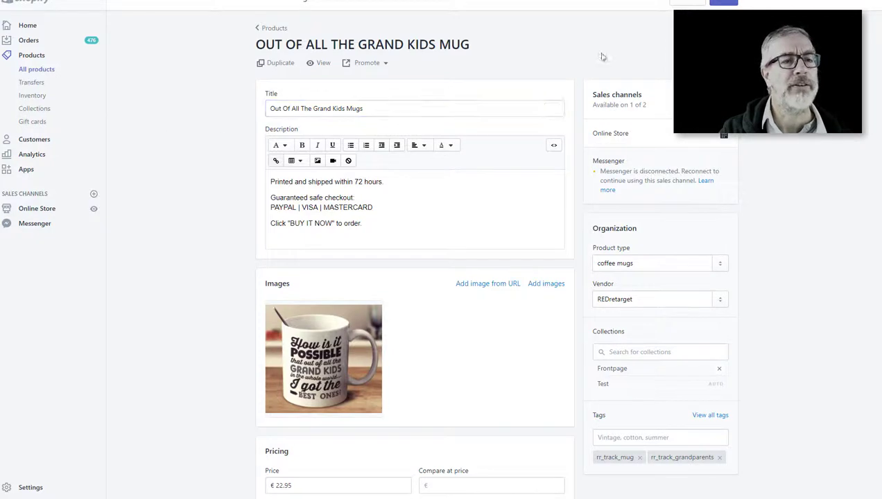
pyautogui.click(161, 144)
pyautogui.click(738, 2)
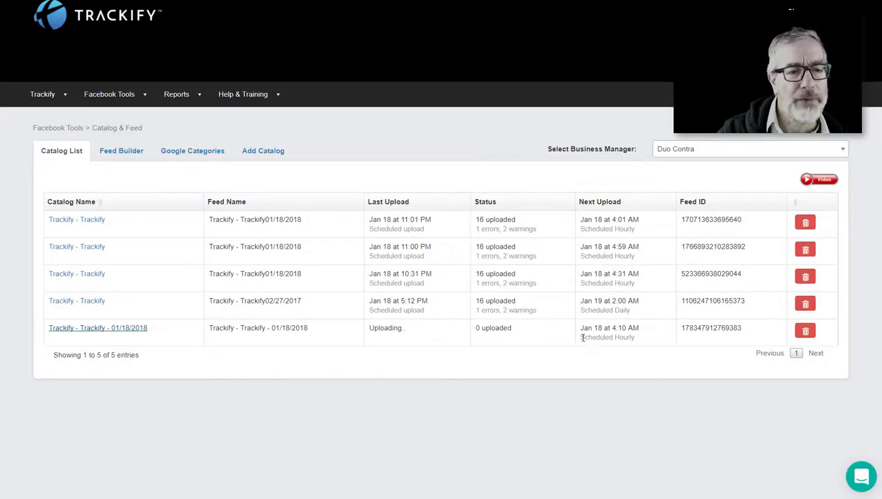
# Check the new catalog's upload schedule in Trackify and examine the missing GTIN issue in Facebook's catalog diagnostics.
pyautogui.moveTo(582, 337); pyautogui.dragTo(641, 350)
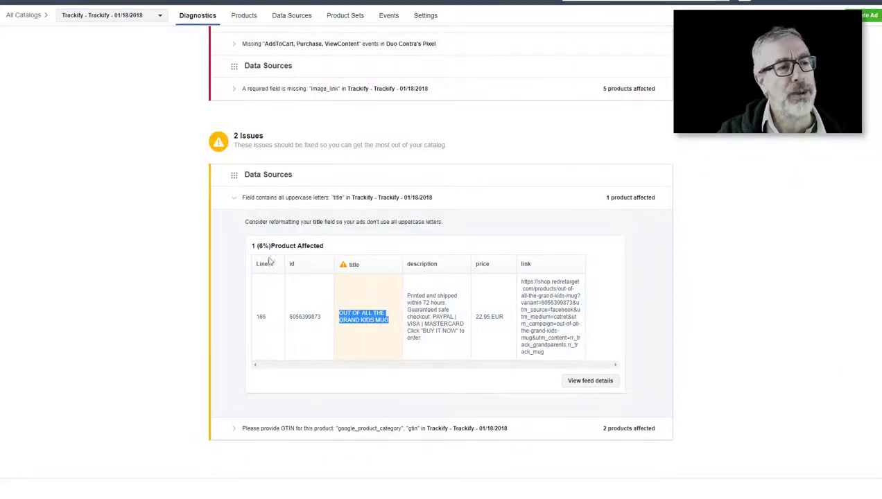
pyautogui.click(370, 329)
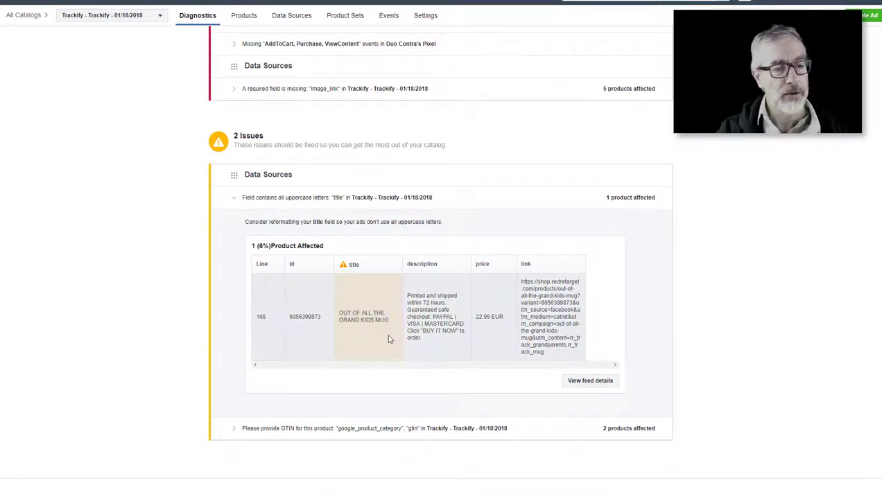
pyautogui.click(236, 199)
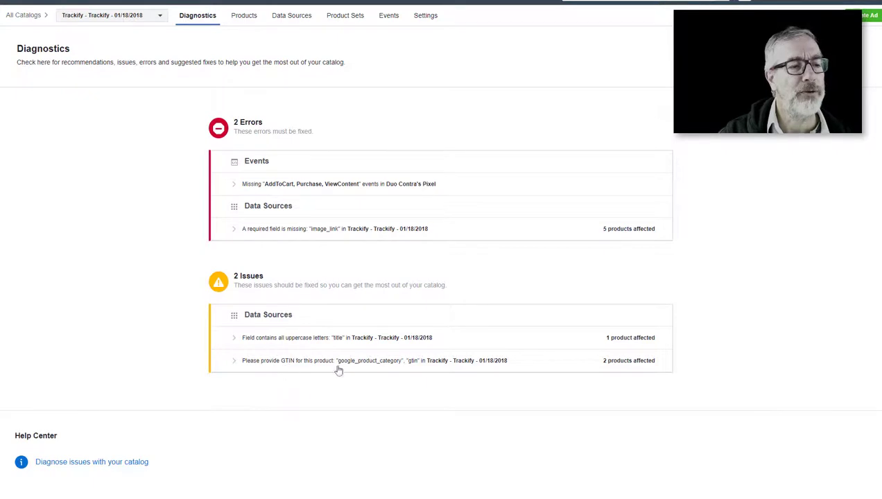
pyautogui.click(234, 361)
pyautogui.scroll(-2, 638, 375)
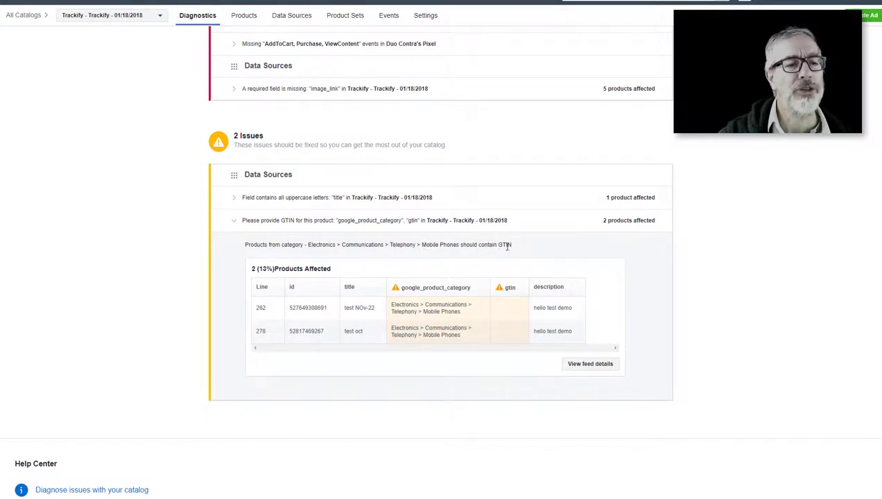
pyautogui.moveTo(512, 246); pyautogui.dragTo(463, 247)
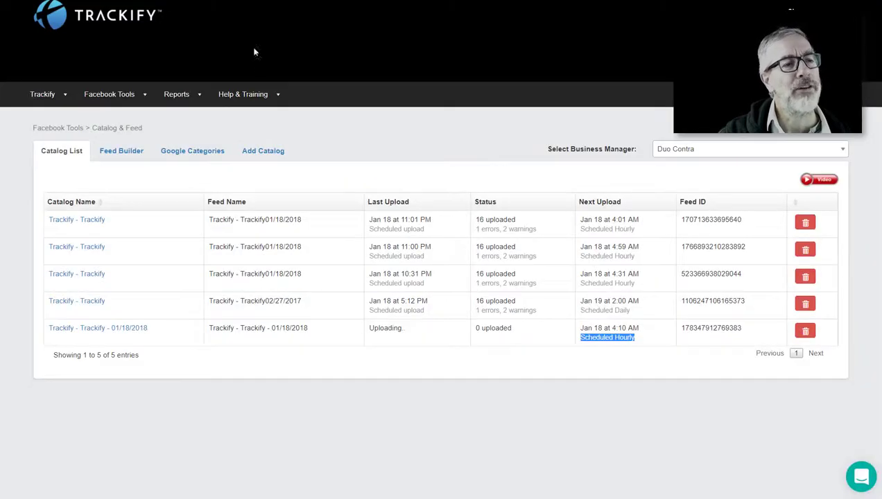
# In Trackify's Google Categories, assign Electronics > Communications > Telephony > Mobile Phone Accessories to the "test" product type.
pyautogui.click(193, 151)
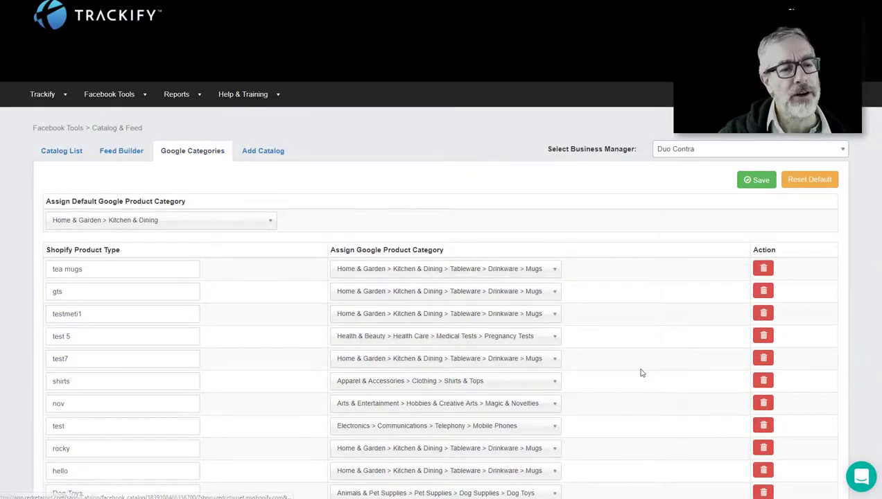
pyautogui.scroll(-2, 560, 357)
pyautogui.click(494, 337)
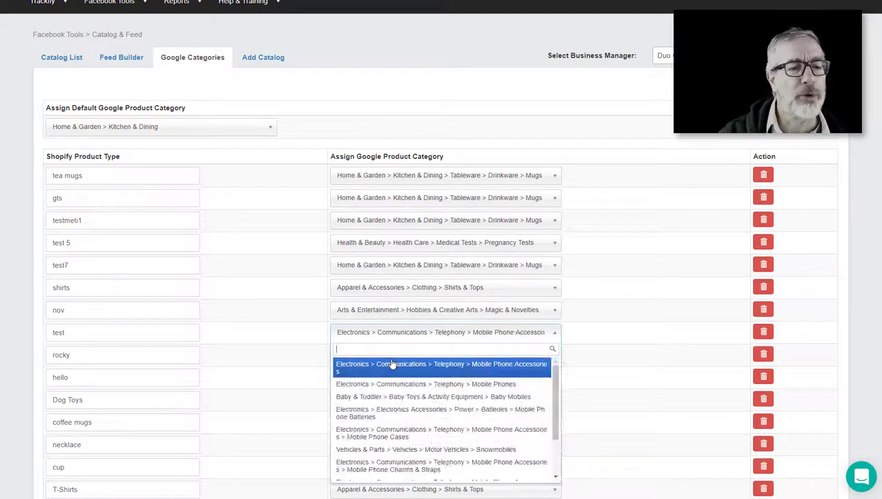
pyautogui.click(516, 366)
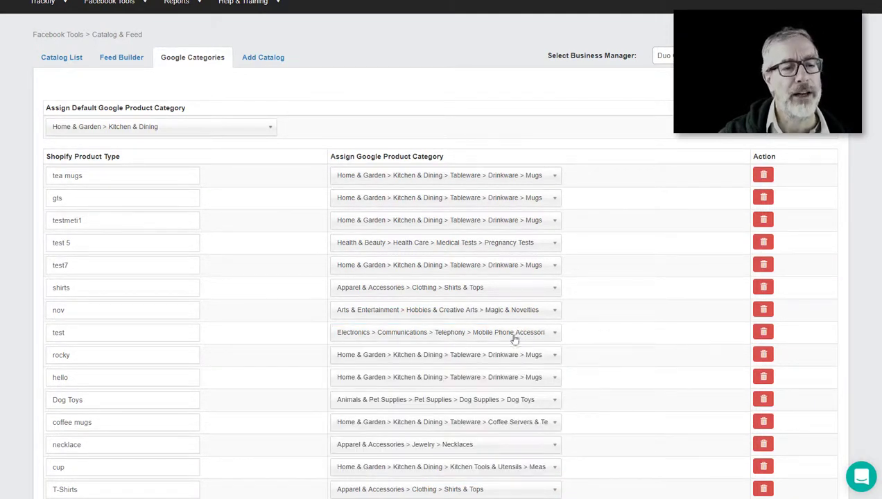
# Assign the Google category Apparel & Accessories > Clothing > Shirts & Tops to the "tank top" product type.
pyautogui.scroll(-2, 461, 404)
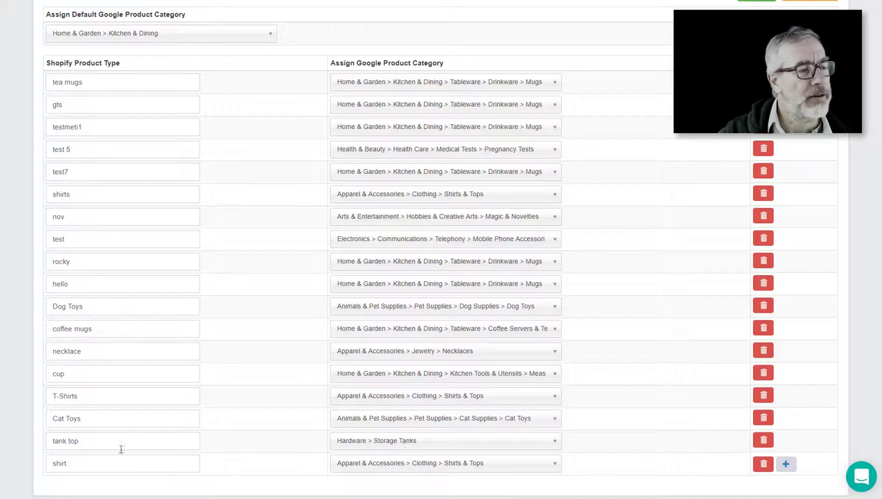
pyautogui.click(398, 448)
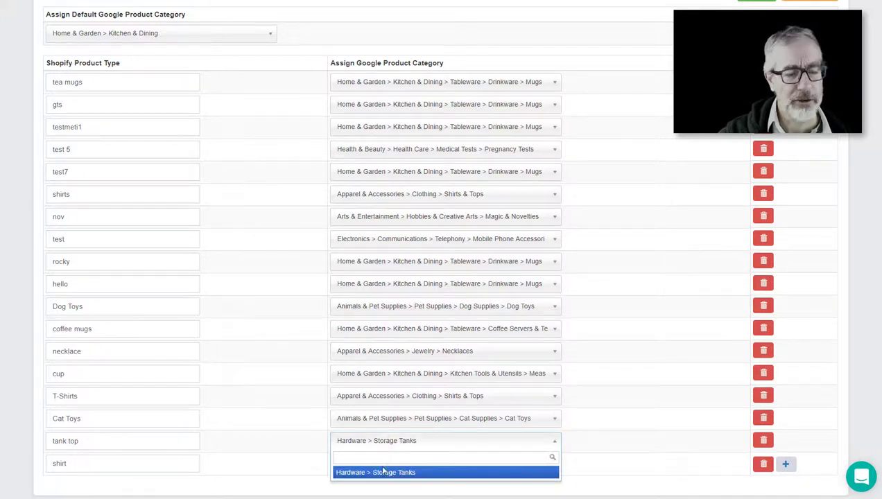
pyautogui.write('shi')
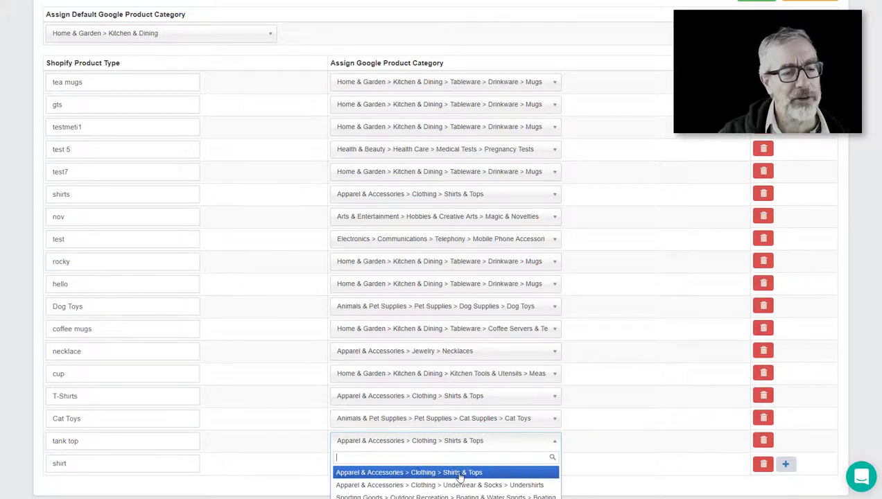
pyautogui.click(451, 477)
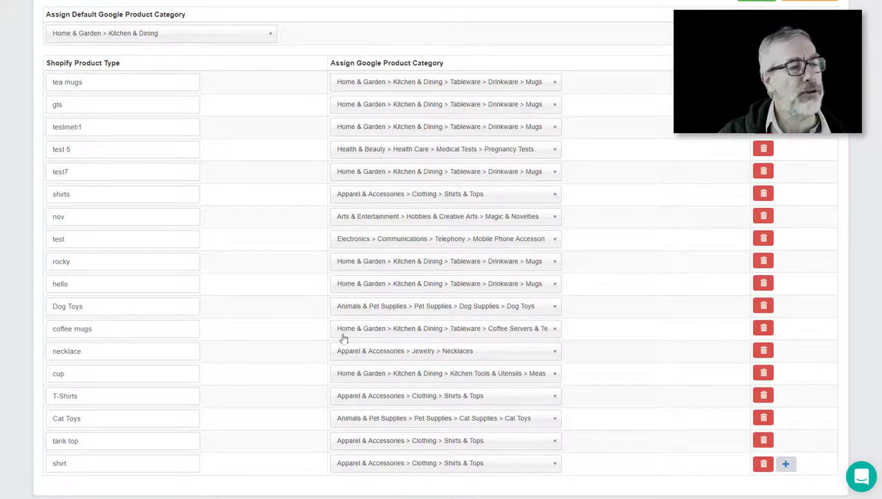
# Assign Home & Garden > Kitchen & Dining > Tableware > Drinkware > Mugs to the "coffee mugs" product type and save the category assignments.
pyautogui.click(493, 331)
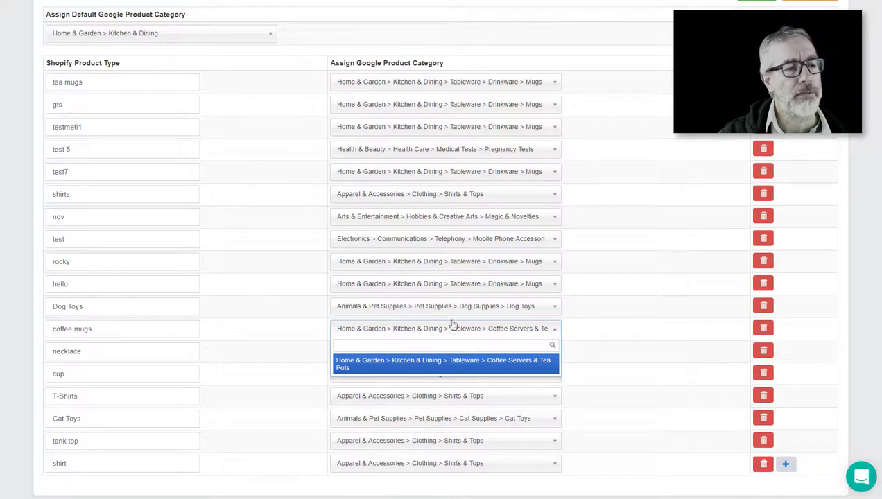
pyautogui.write('mu')
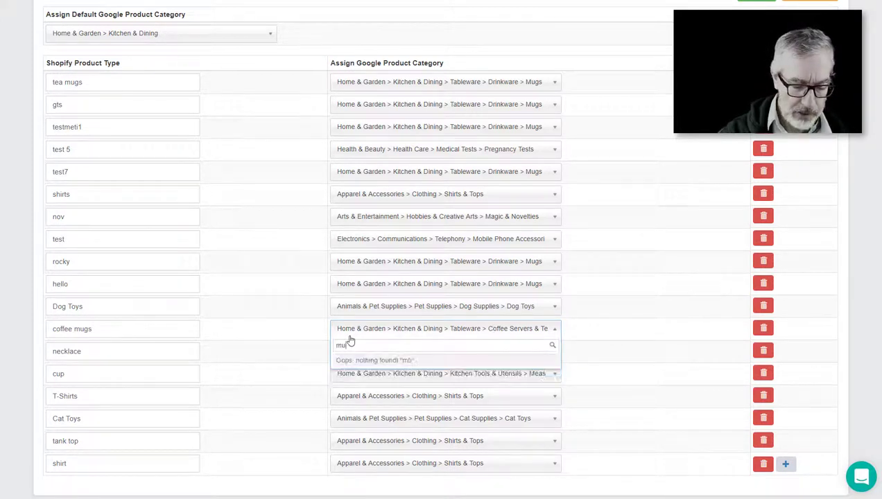
pyautogui.write('g')
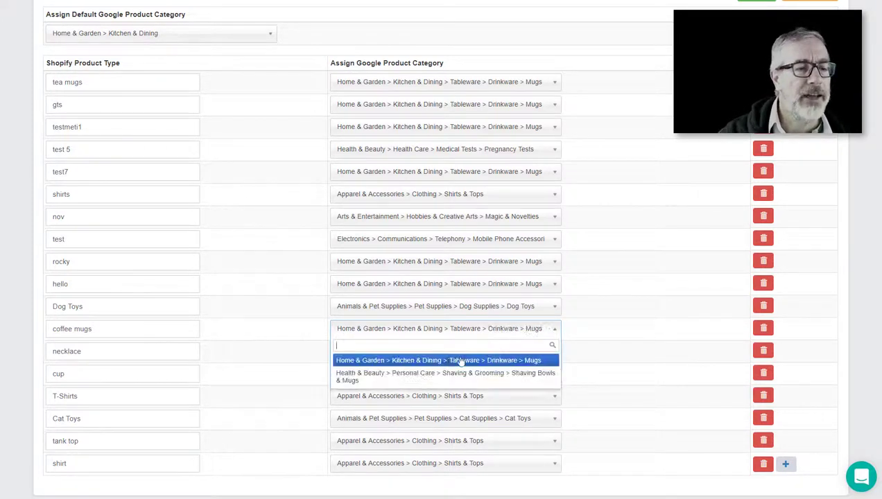
pyautogui.click(446, 362)
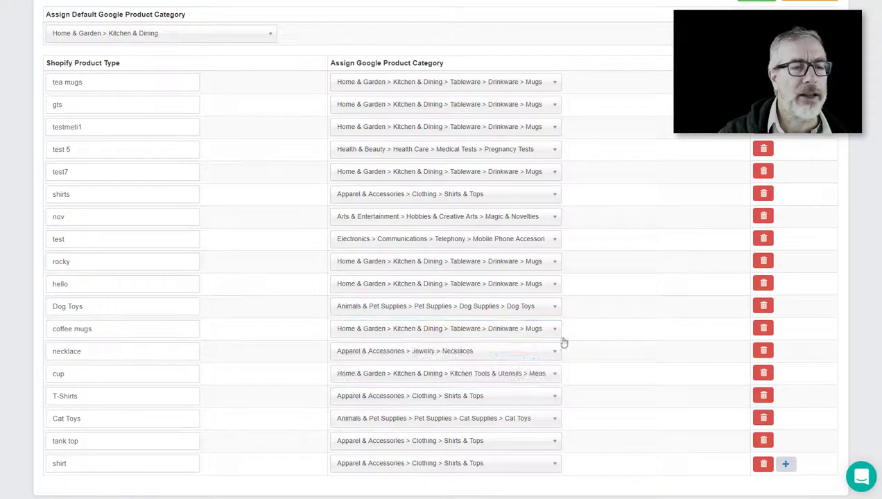
pyautogui.click(773, 4)
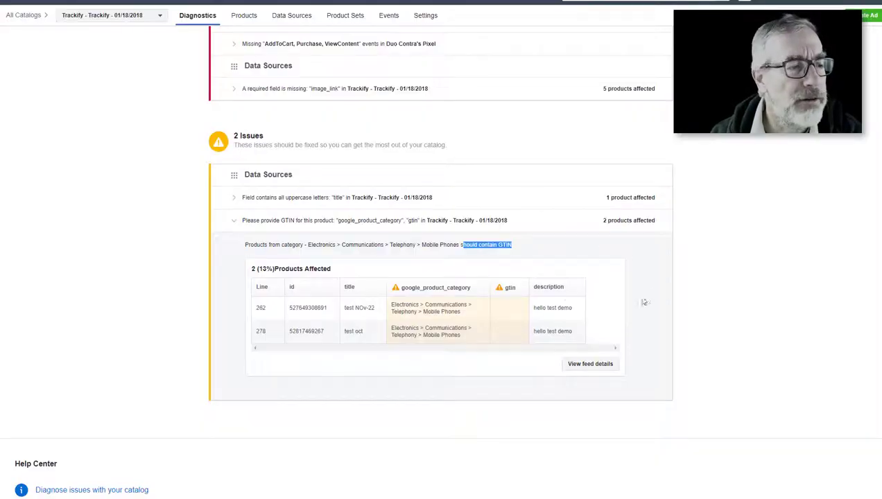
# Start a new product set in the Facebook catalog and set its rule to Product Type contains.
pyautogui.scroll(1, 187, 342)
pyautogui.scroll(3, 188, 342)
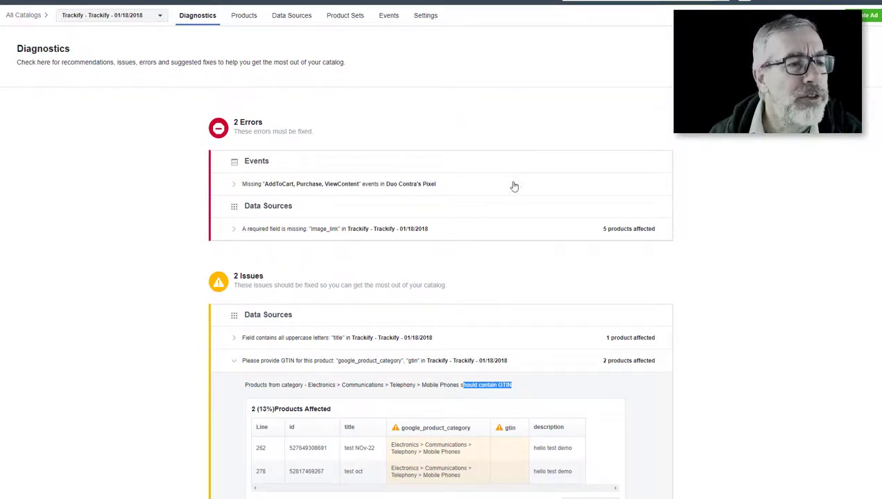
pyautogui.click(345, 16)
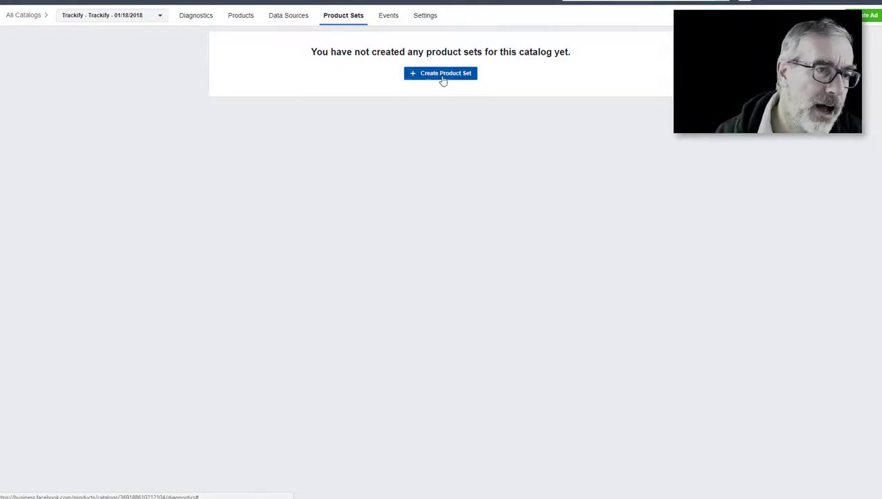
pyautogui.click(443, 76)
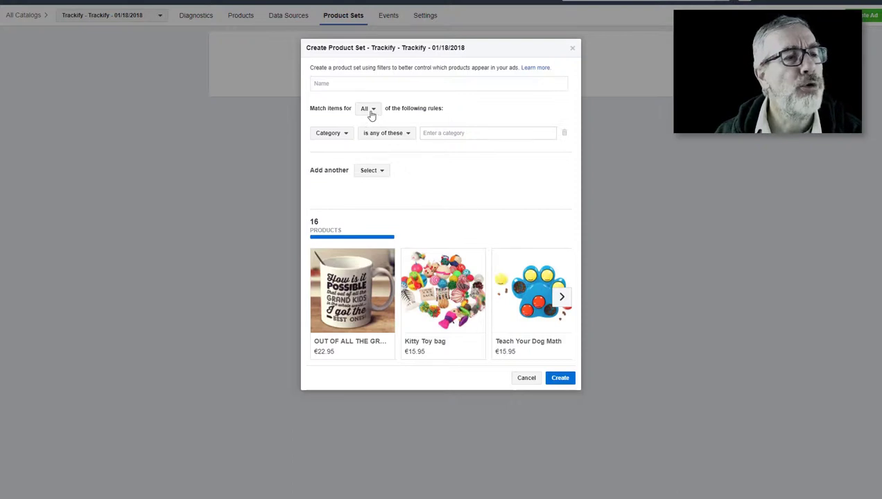
pyautogui.click(343, 136)
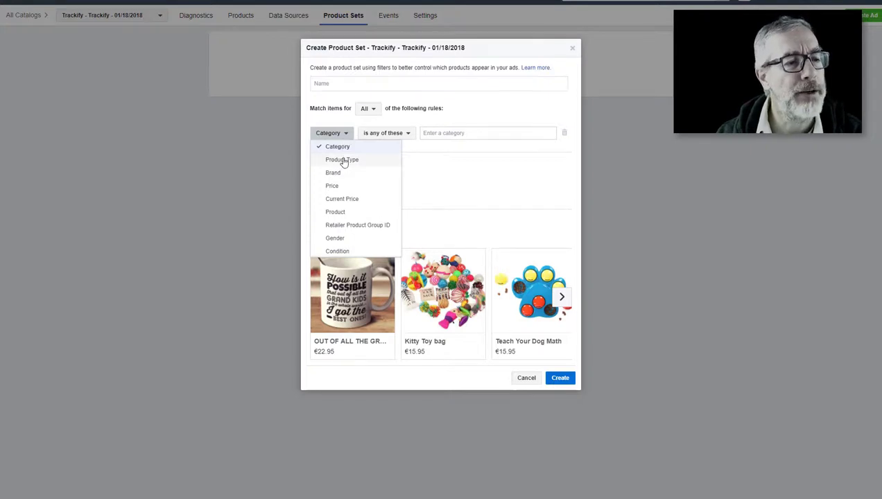
pyautogui.click(343, 161)
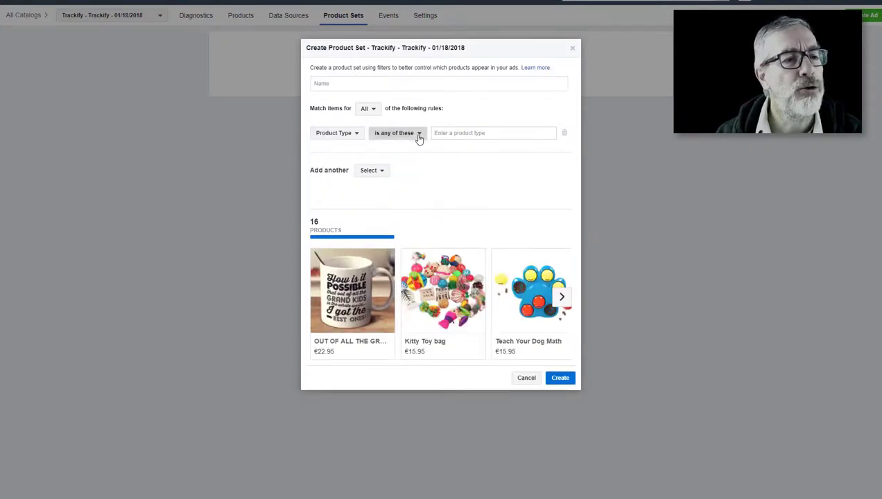
pyautogui.click(419, 137)
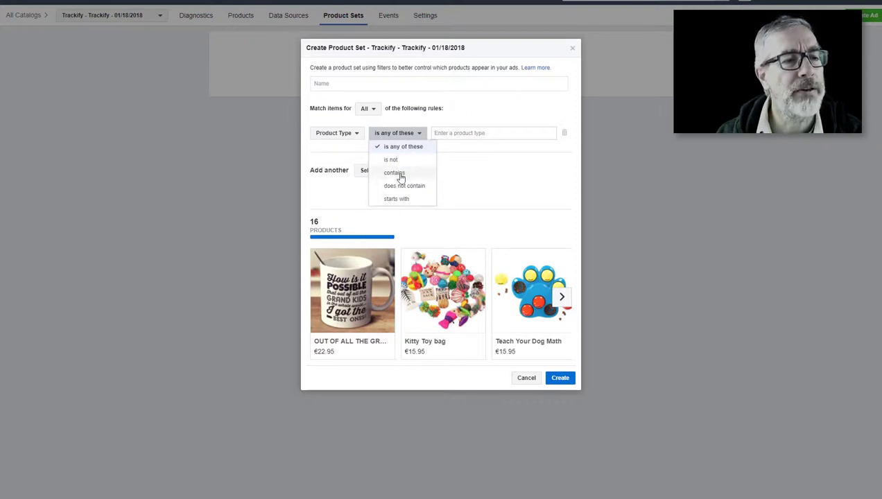
pyautogui.click(394, 173)
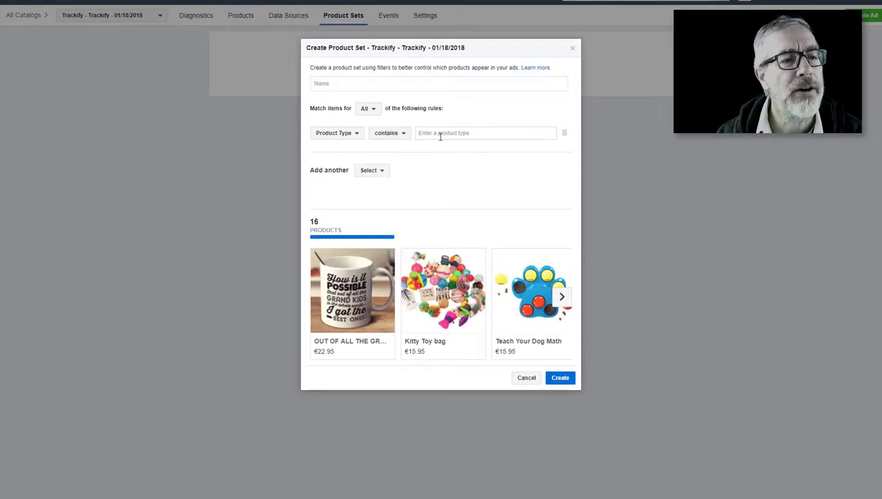
# Try rr_track_beer and rr_track_cat as the rule's product type, removing each one after previewing its matching products.
pyautogui.click(442, 134)
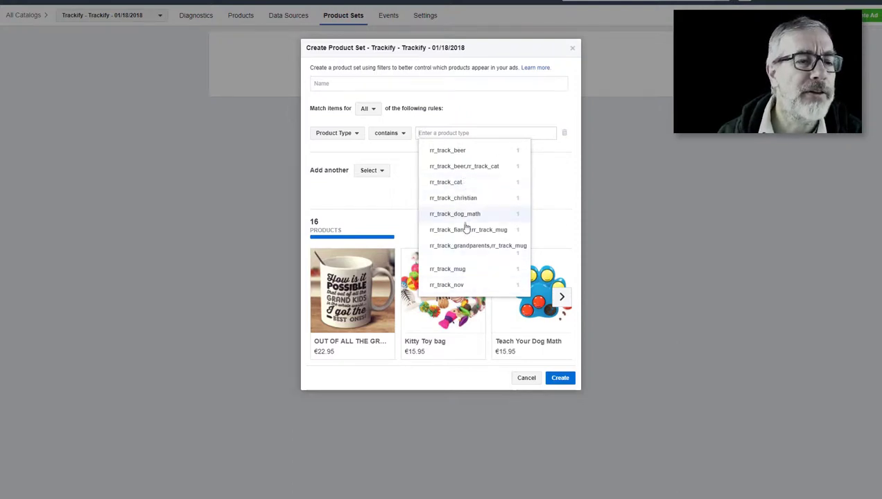
pyautogui.click(460, 151)
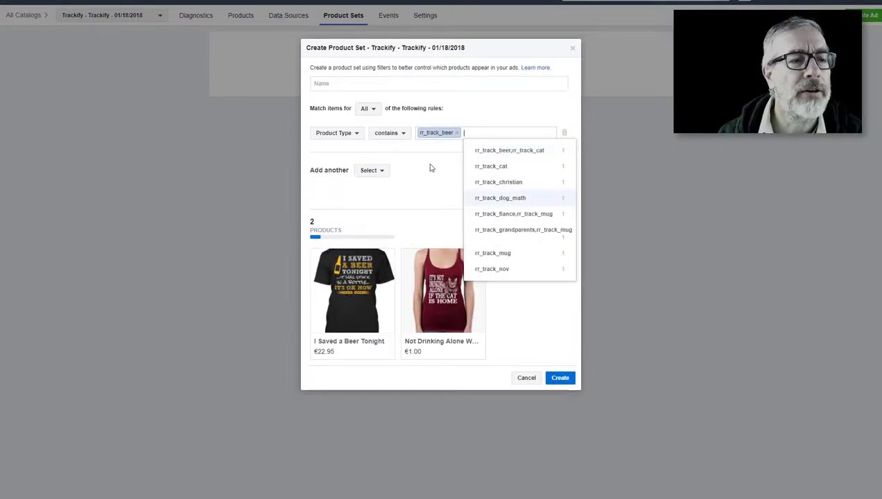
pyautogui.click(431, 168)
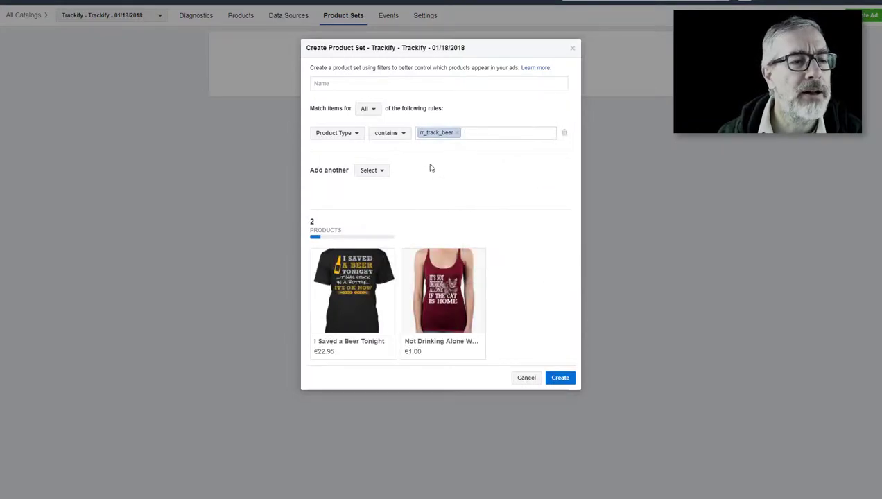
pyautogui.click(457, 134)
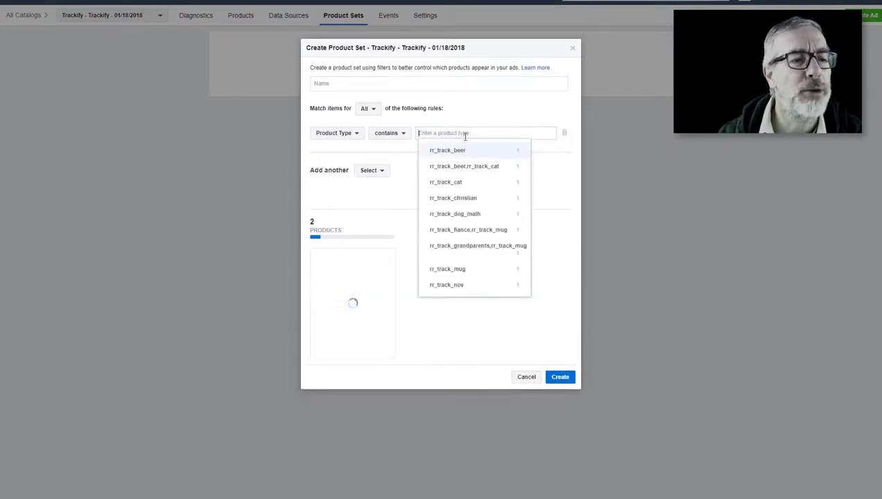
pyautogui.click(453, 183)
pyautogui.click(439, 190)
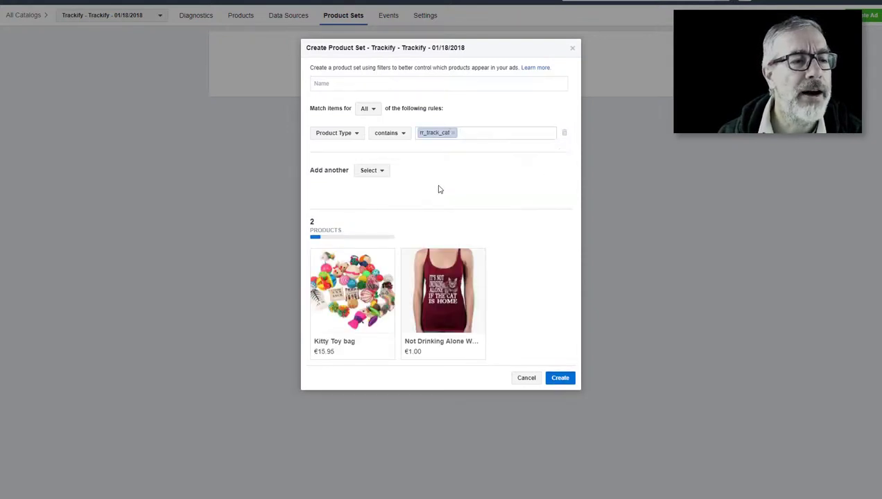
pyautogui.click(453, 134)
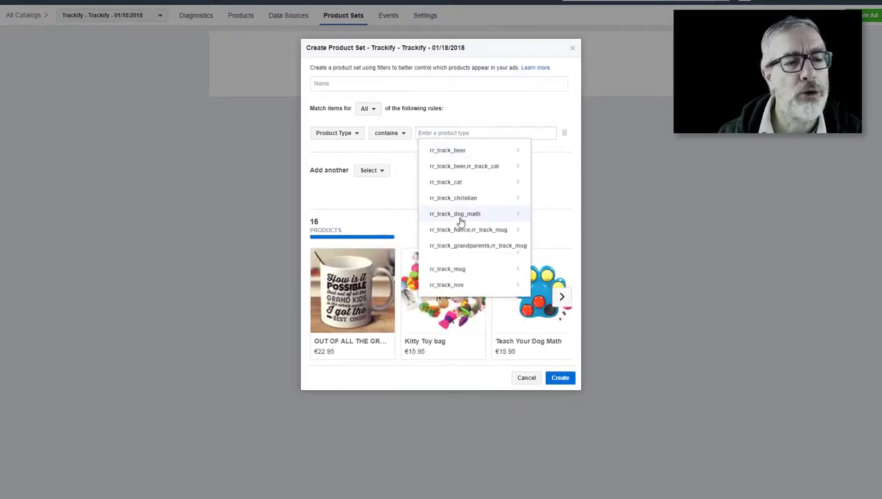
# Set the rule's product type to rr_track_mug, name the product set "All mugs" and create it.
pyautogui.click(459, 270)
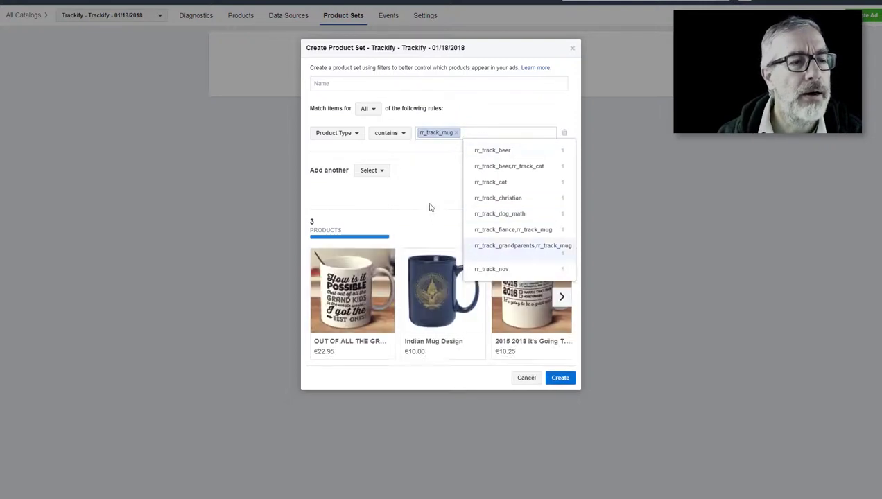
pyautogui.click(366, 205)
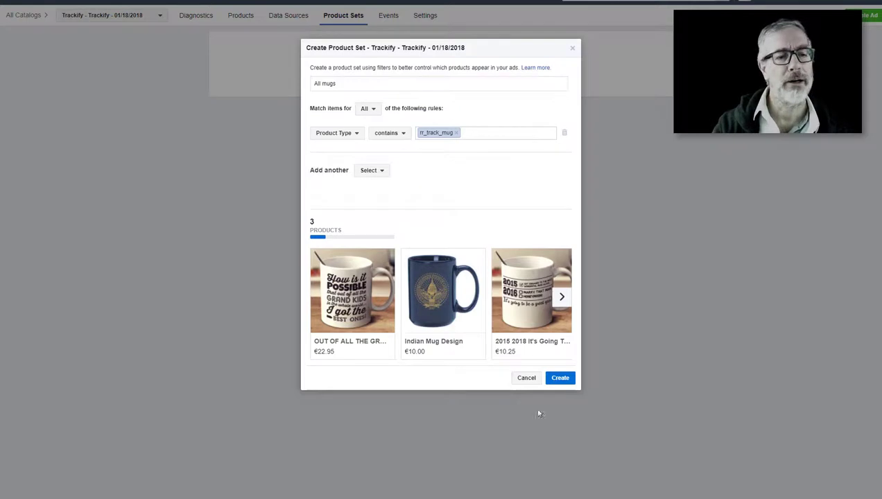
pyautogui.click(560, 381)
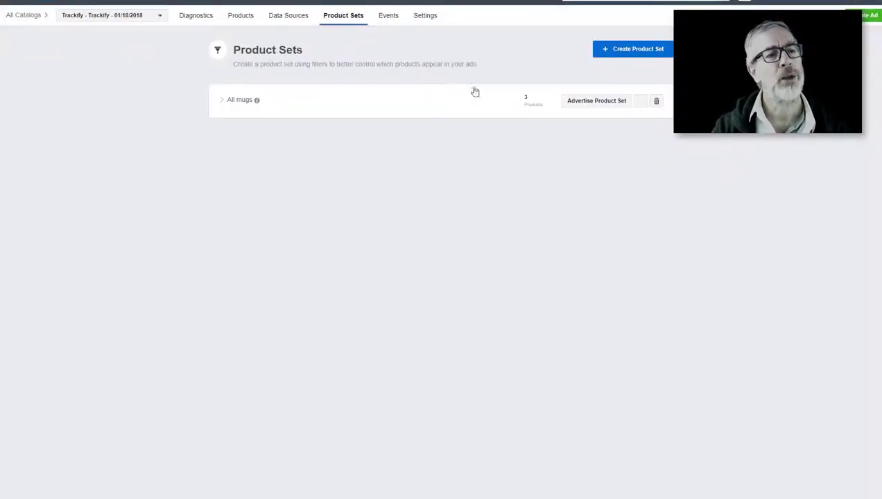
# Start another product set with the rule Product Type contains rr_track_beer.
pyautogui.click(618, 53)
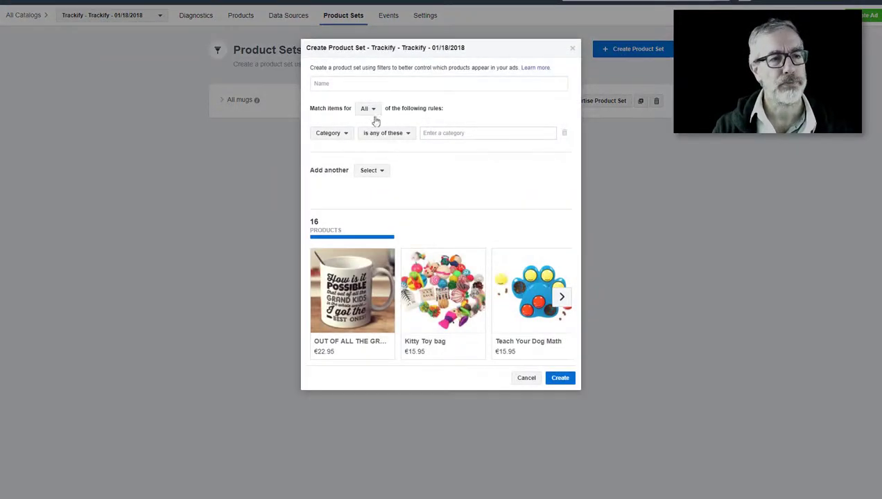
pyautogui.click(345, 134)
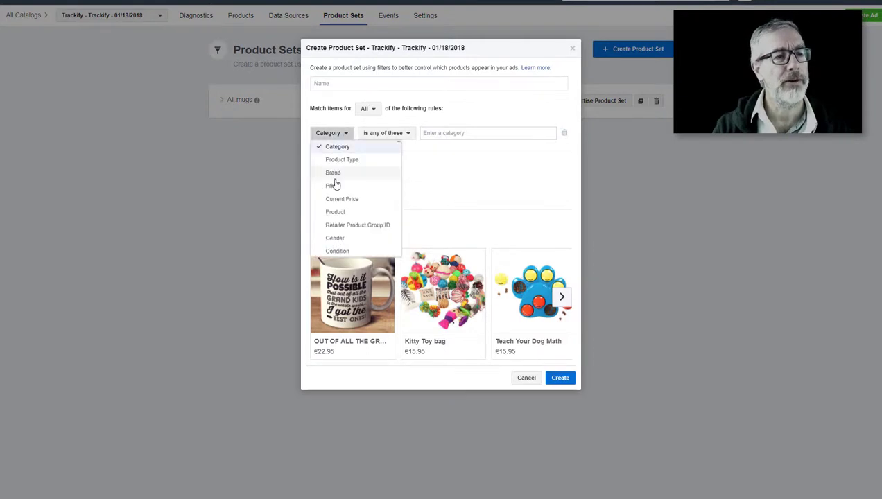
pyautogui.click(345, 159)
pyautogui.click(395, 135)
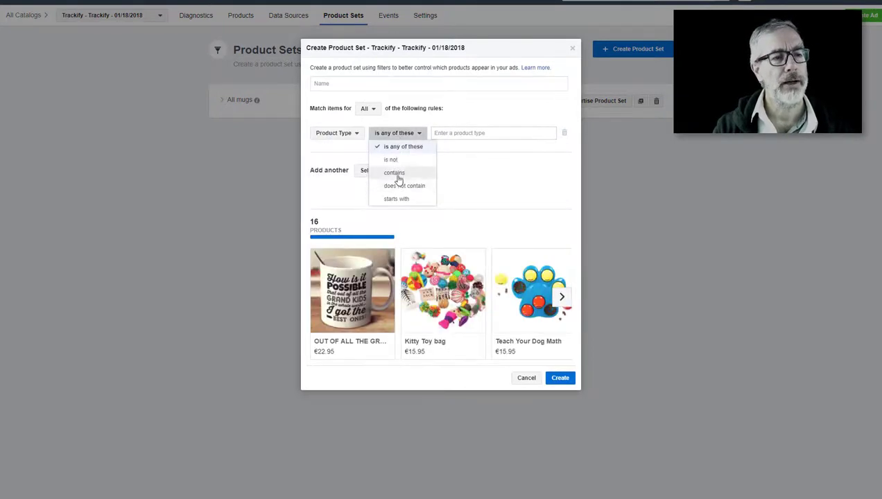
pyautogui.click(394, 174)
pyautogui.click(463, 134)
pyautogui.click(458, 151)
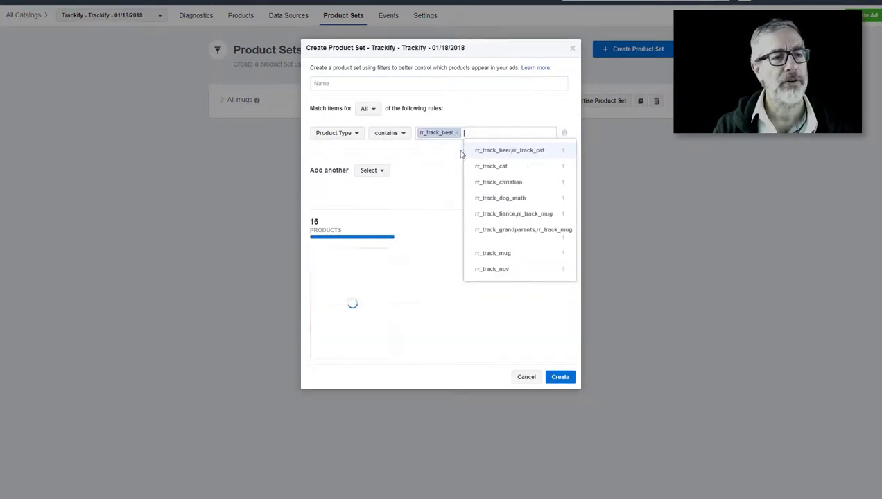
# Name the beer product set "Beer Products" and create it.
pyautogui.click(386, 83)
pyautogui.write('AB')
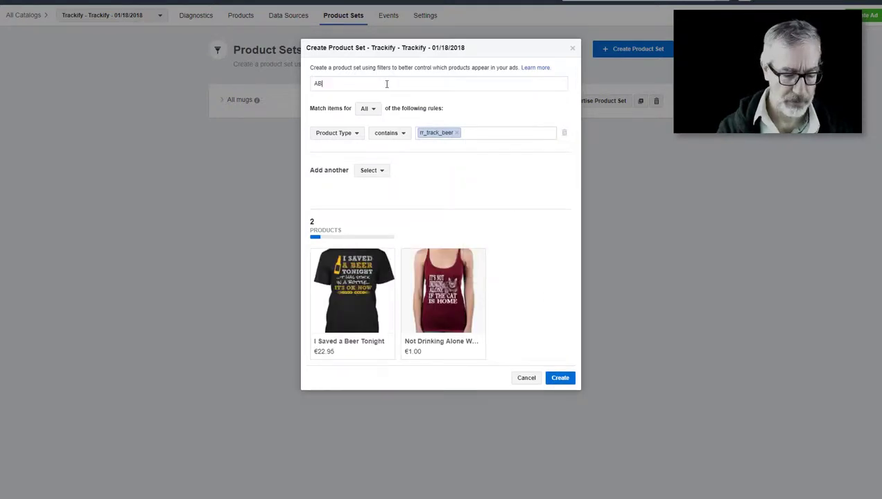
pyautogui.write('eer Products')
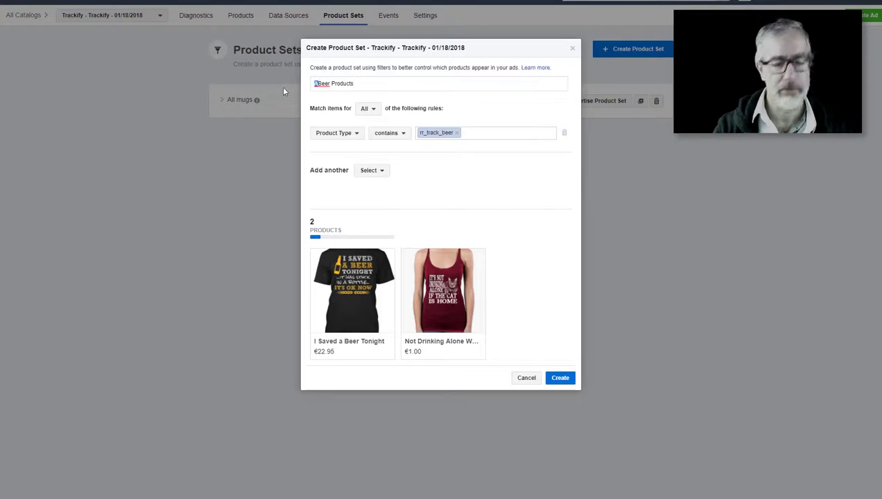
pyautogui.press('BackSpace')
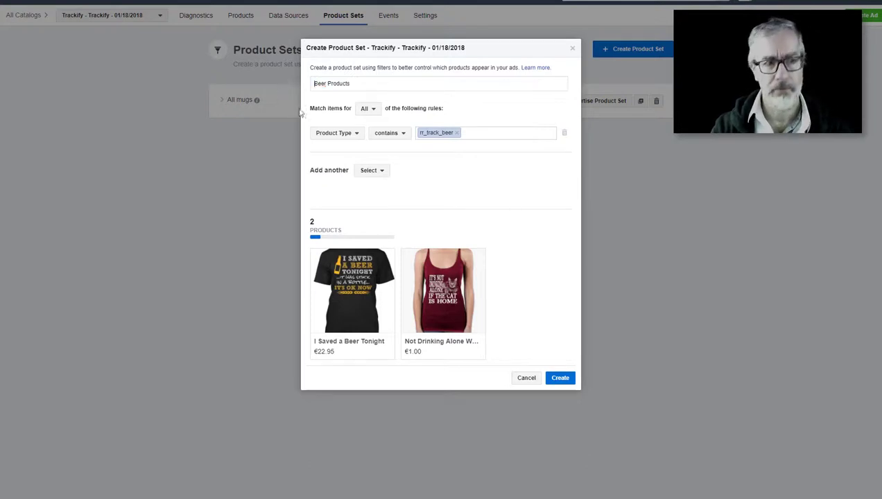
pyautogui.click(562, 378)
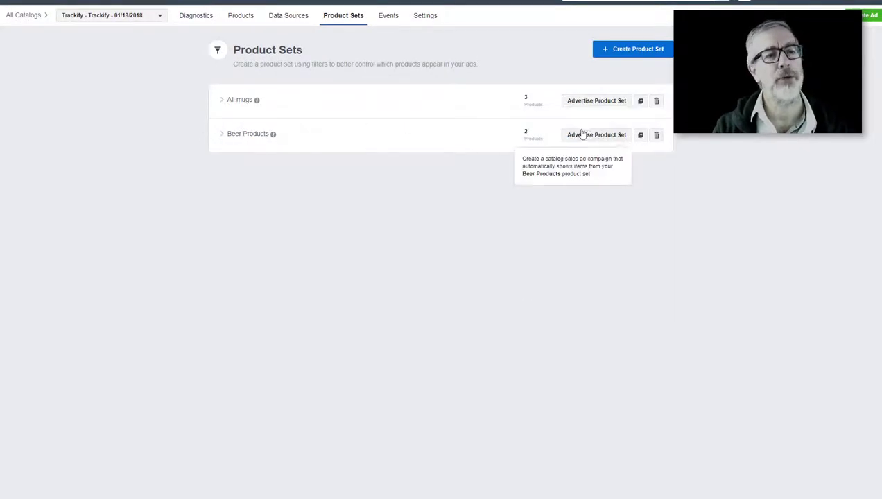
# Start a third product set named "All", keeping it matched to all of the rules.
pyautogui.click(630, 49)
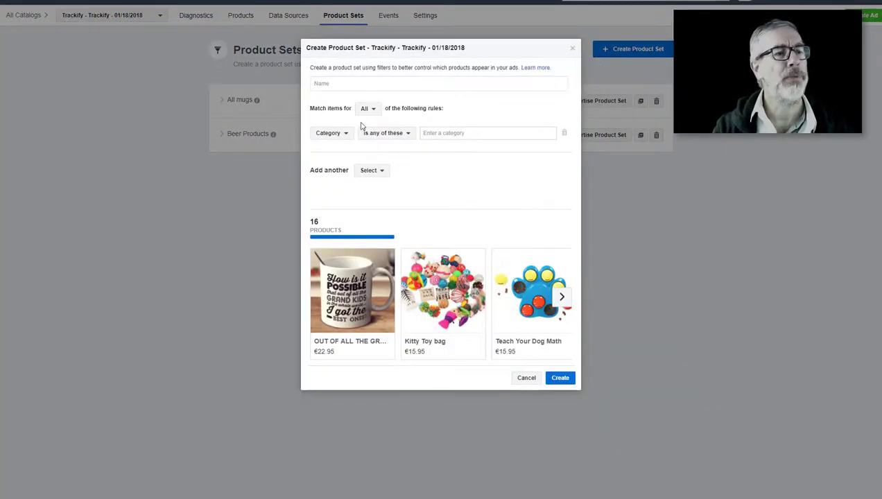
pyautogui.click(342, 83)
pyautogui.write('All')
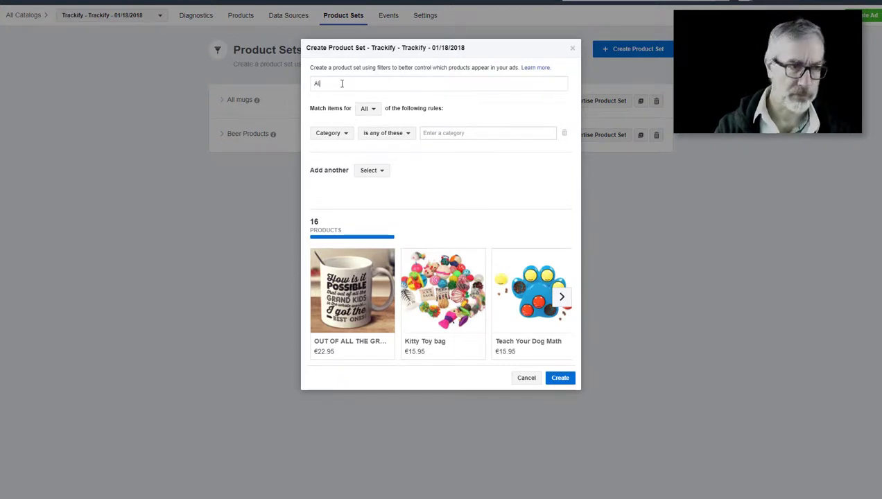
pyautogui.click(371, 111)
pyautogui.click(465, 111)
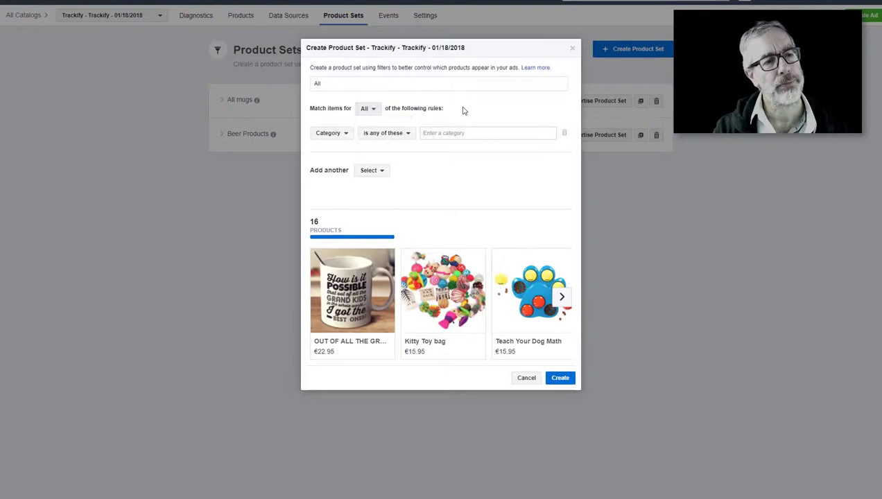
# Set the product set's rule to Price is greater than 0, with EUR - Euro as the currency.
pyautogui.click(342, 136)
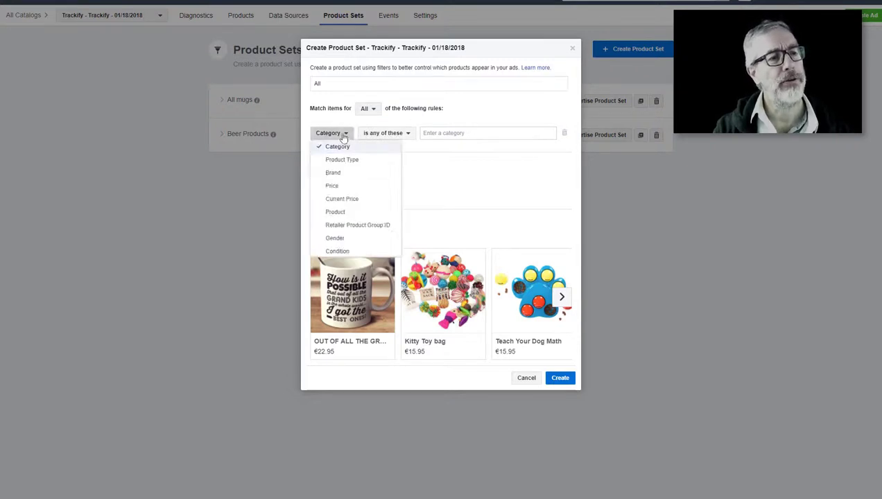
pyautogui.click(351, 187)
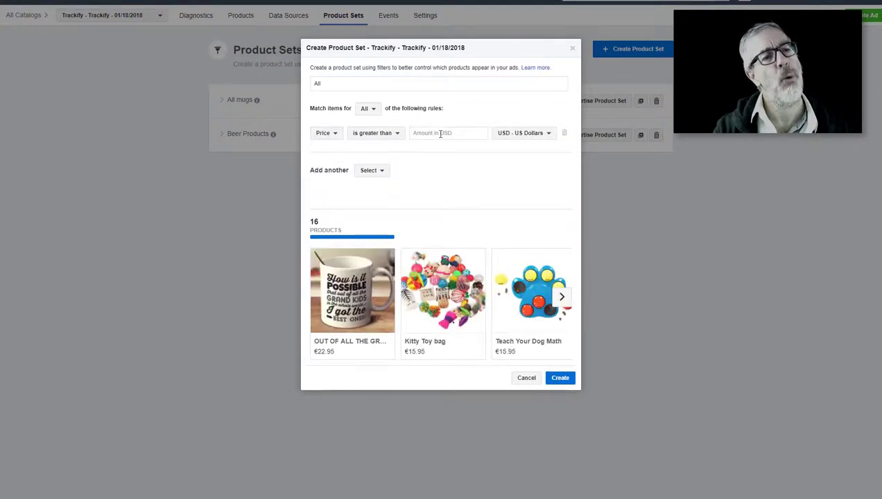
pyautogui.click(441, 134)
pyautogui.write('0')
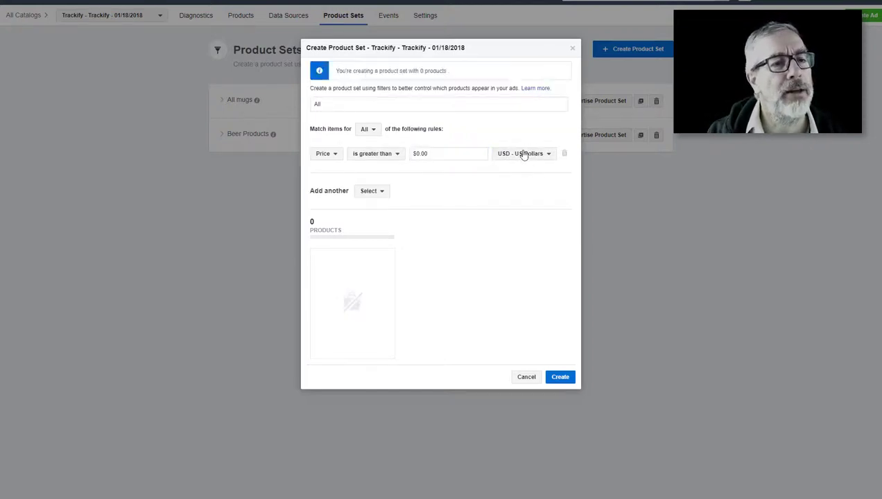
pyautogui.click(545, 154)
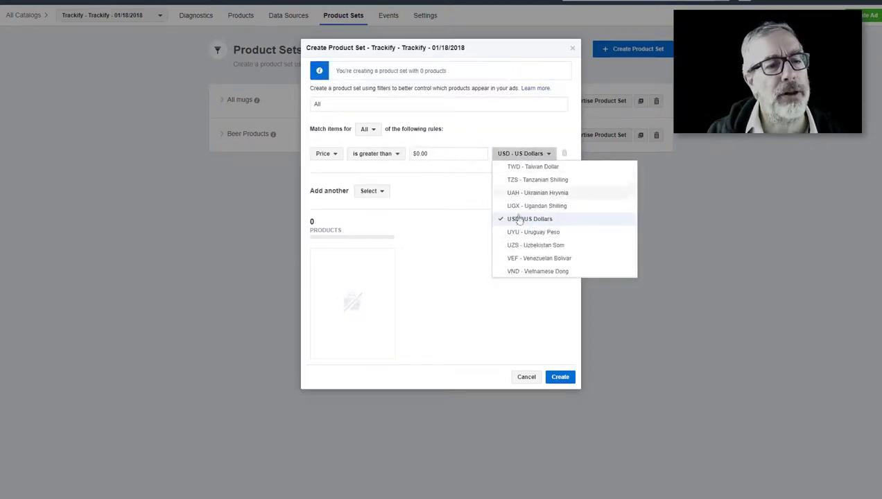
pyautogui.scroll(5, 535, 254)
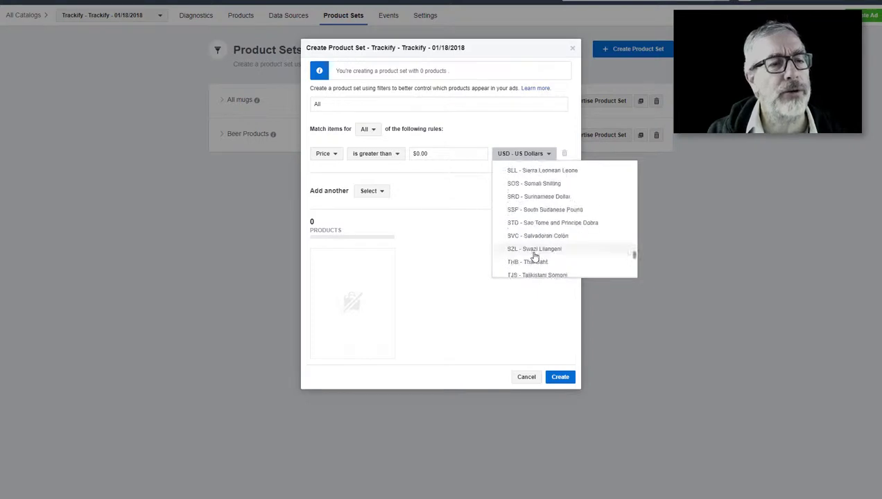
pyautogui.scroll(10, 536, 257)
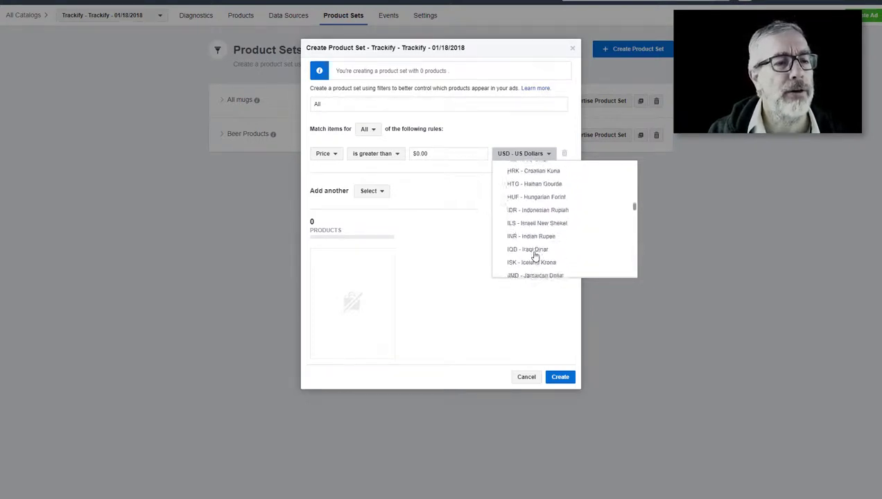
pyautogui.scroll(3, 536, 257)
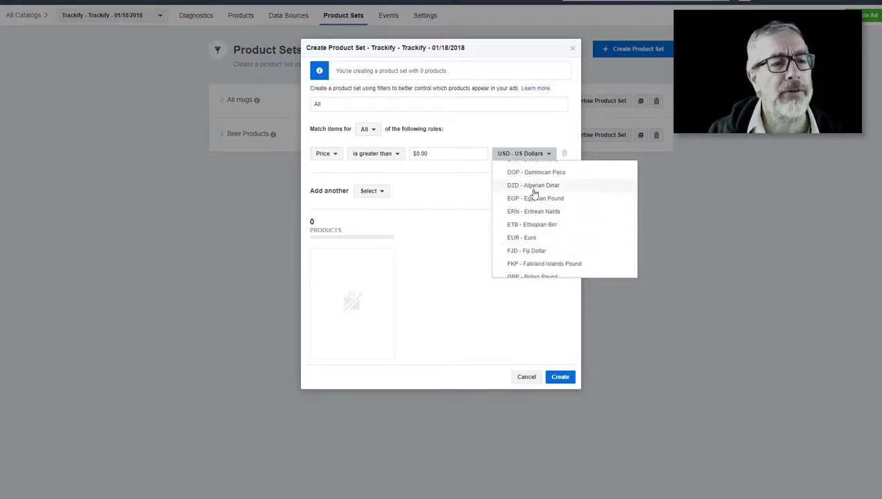
pyautogui.click(530, 238)
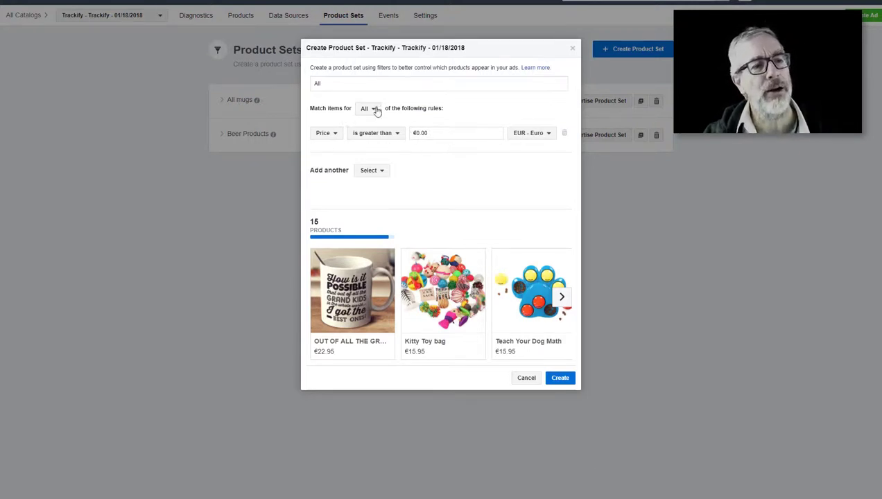
# Complete the product set's name as "All Retail" and create the set.
pyautogui.click(333, 85)
pyautogui.write('All')
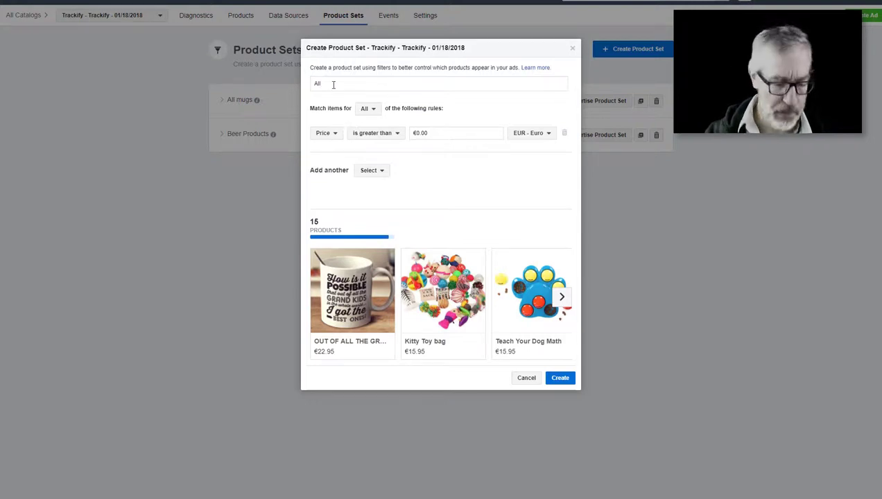
pyautogui.write(' Retails')
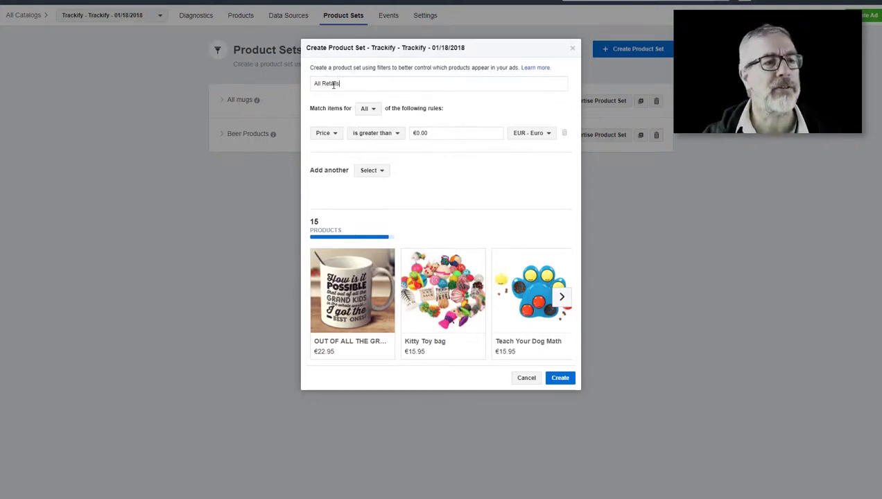
pyautogui.press('BackSpace')
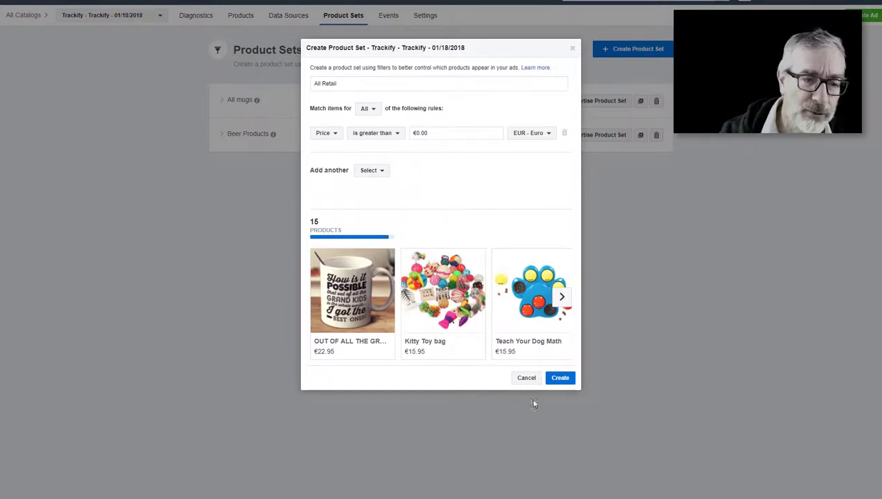
pyautogui.click(560, 379)
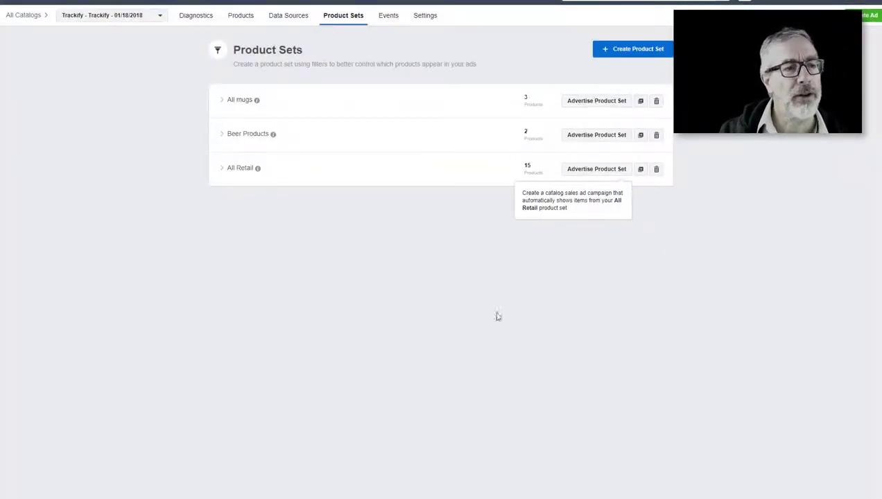
# Create a product set named "All but mugs" with the rule Product Type does not contain rr_track_mug.
pyautogui.click(637, 50)
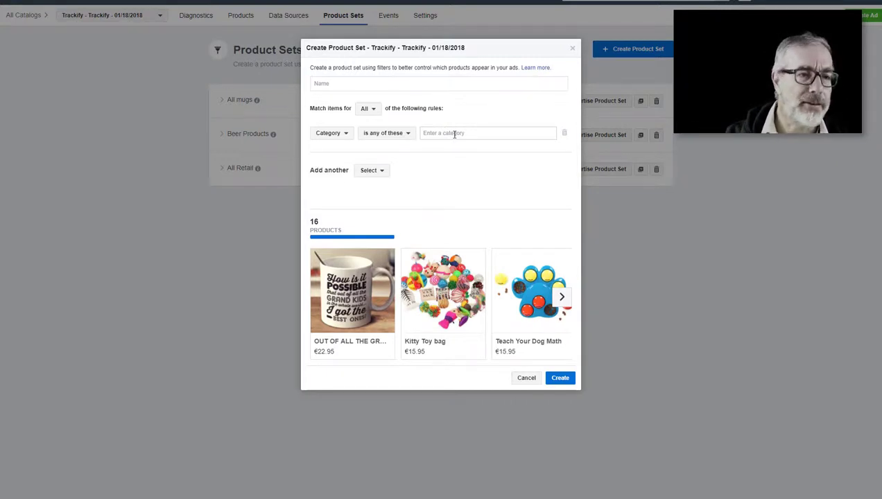
pyautogui.click(454, 134)
pyautogui.click(330, 133)
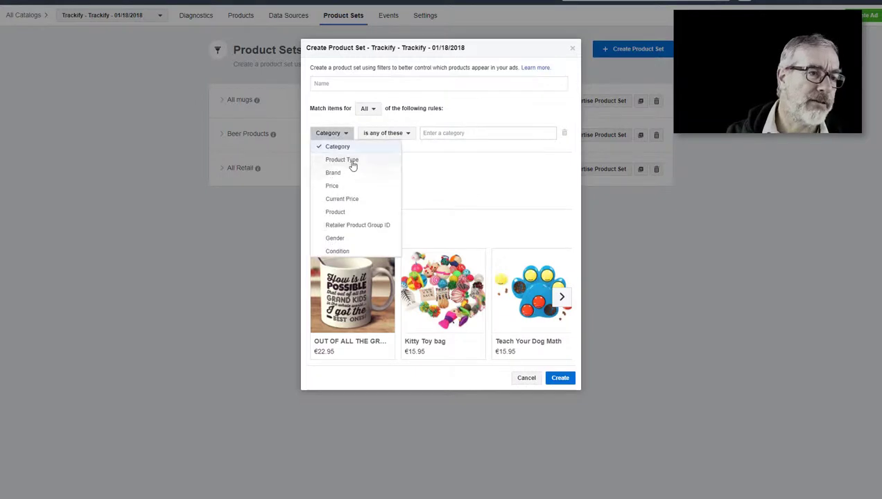
pyautogui.click(351, 161)
pyautogui.click(417, 136)
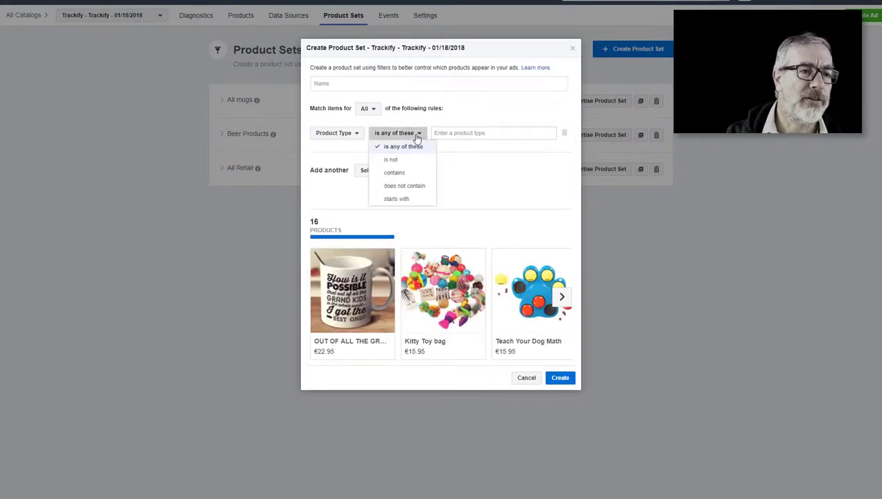
pyautogui.click(401, 186)
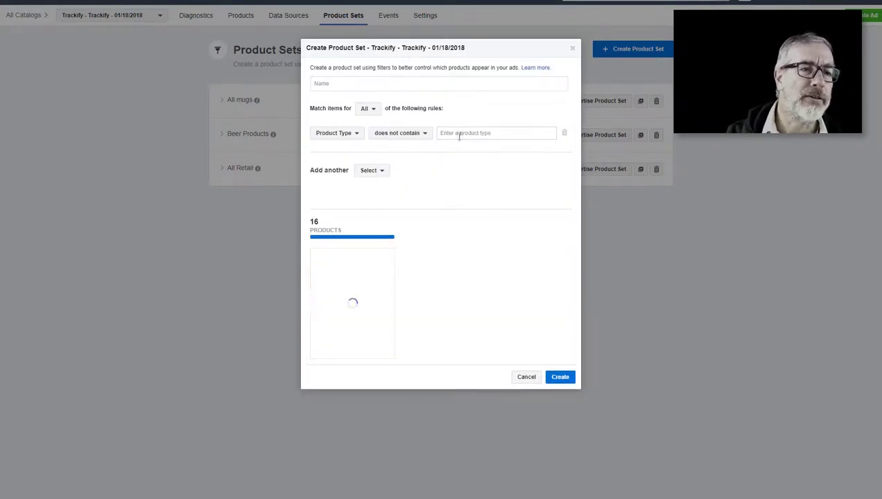
pyautogui.click(458, 136)
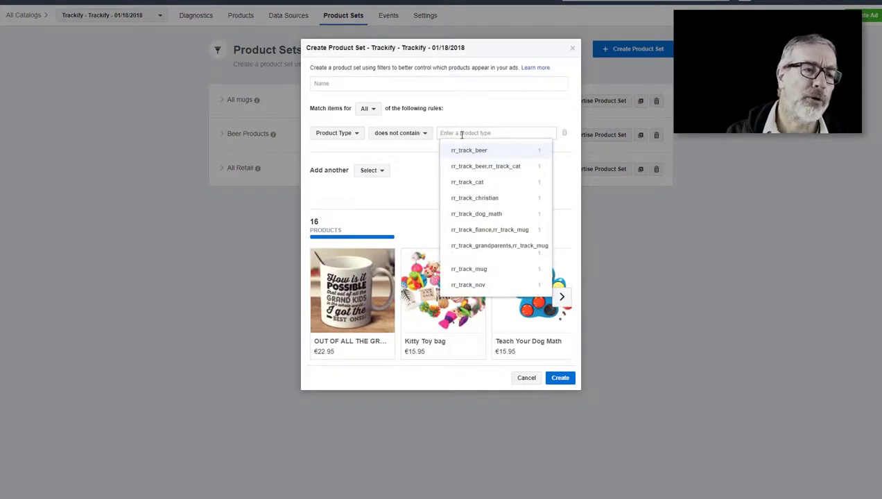
pyautogui.click(474, 272)
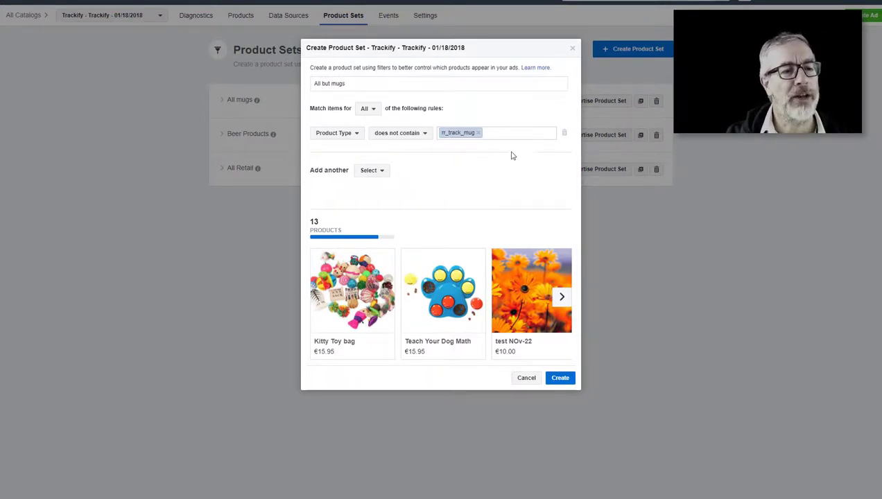
pyautogui.click(561, 379)
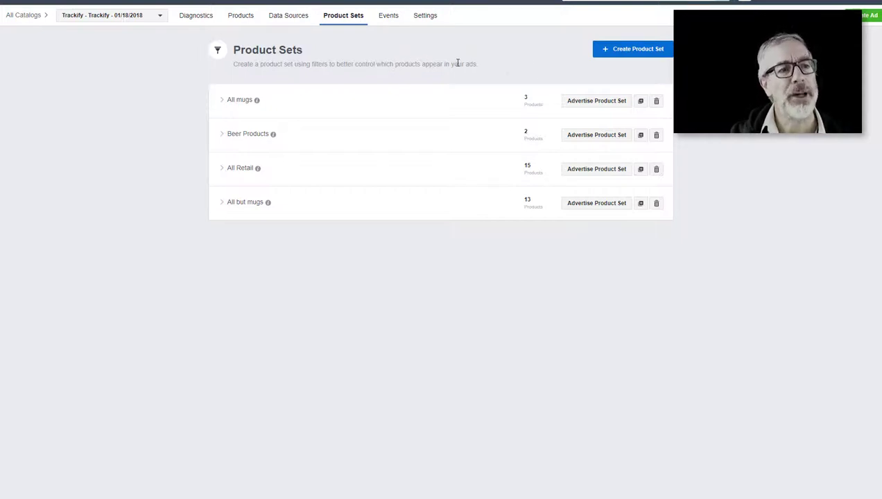
# Open the Trackify - Trackify - 01/18/2018 feed from the catalog's data sources and check the replace schedule in its settings.
pyautogui.click(426, 17)
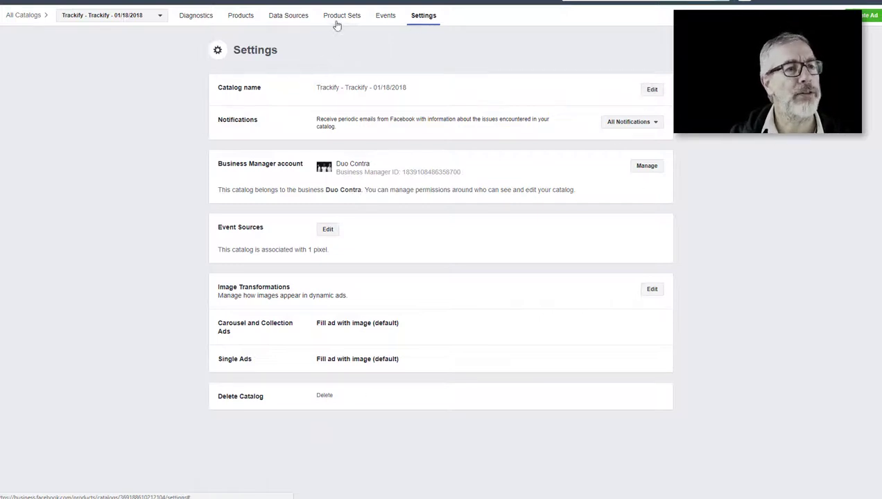
pyautogui.click(287, 17)
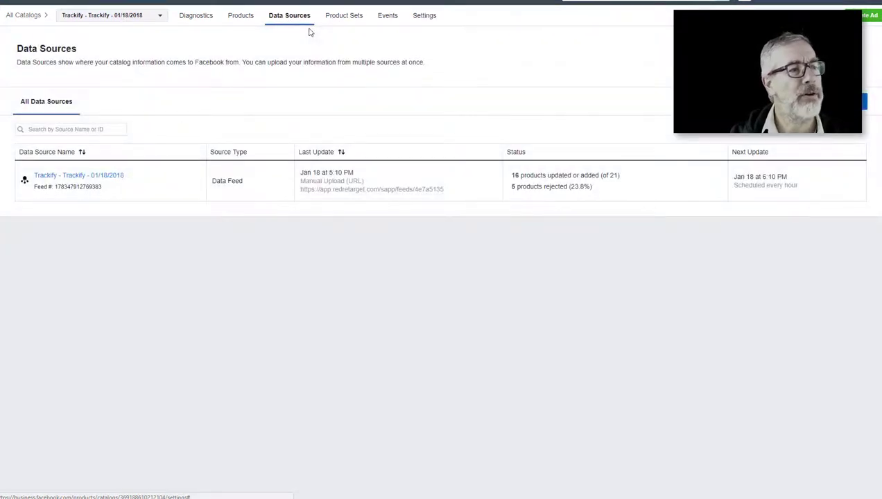
pyautogui.click(65, 176)
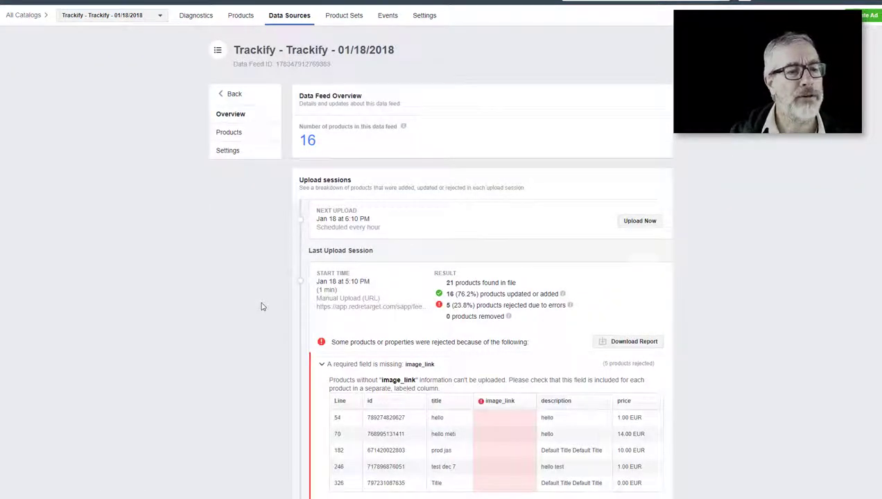
pyautogui.scroll(-1, 263, 316)
pyautogui.scroll(1, 276, 347)
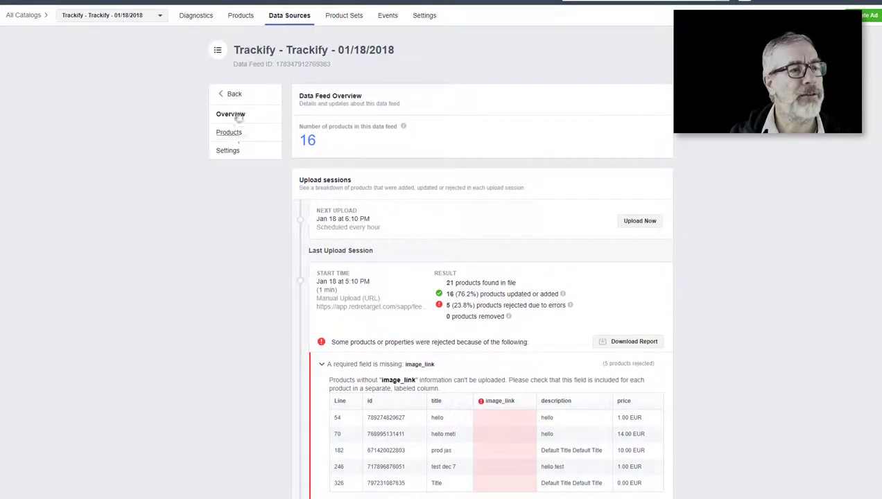
pyautogui.click(227, 151)
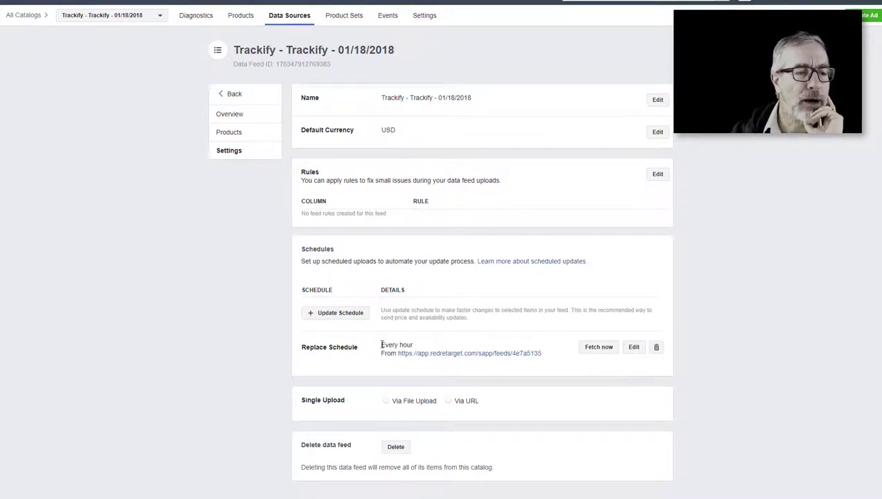
pyautogui.moveTo(382, 345); pyautogui.dragTo(415, 345)
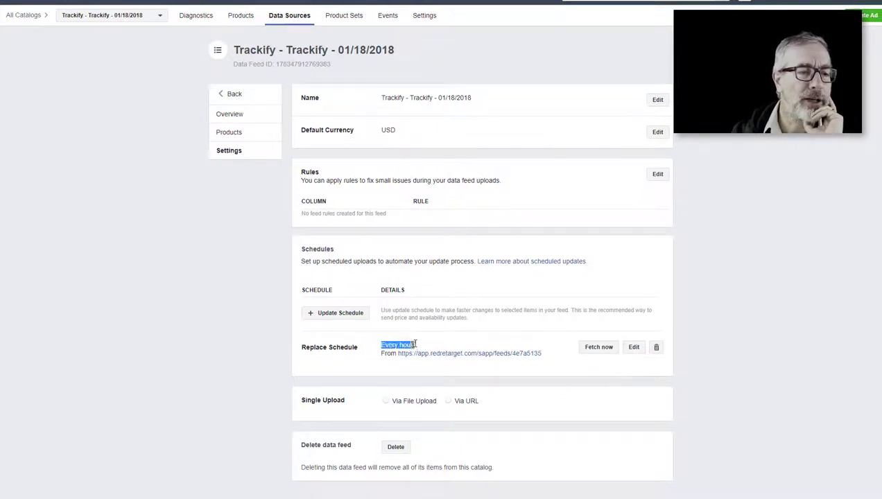
# Open the replace schedule for editing and look through its daily, weekly and hourly frequency options.
pyautogui.click(631, 351)
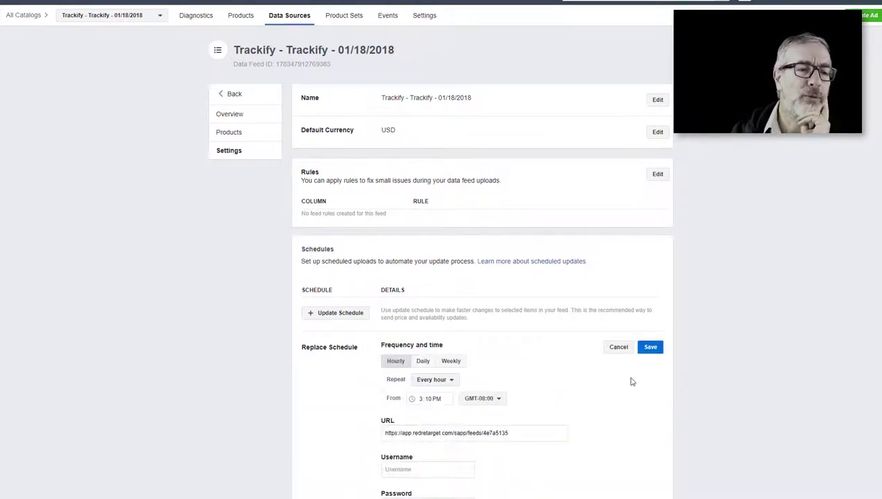
pyautogui.click(423, 361)
pyautogui.click(449, 362)
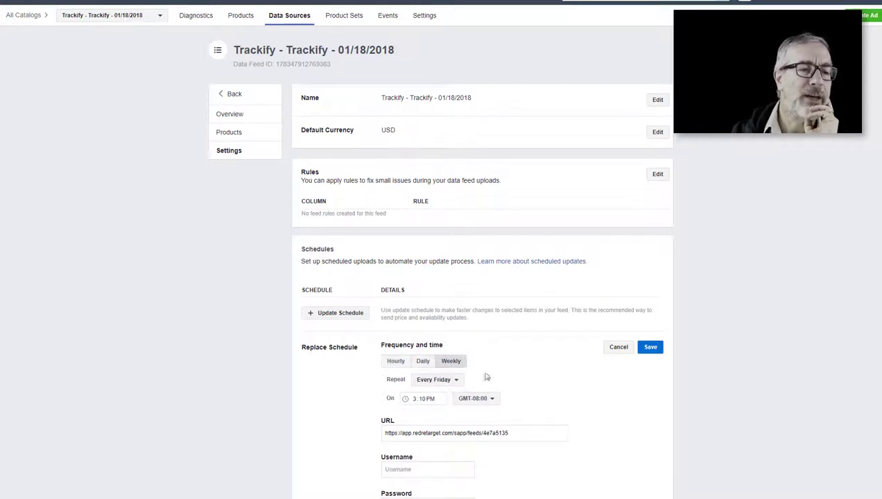
pyautogui.click(422, 365)
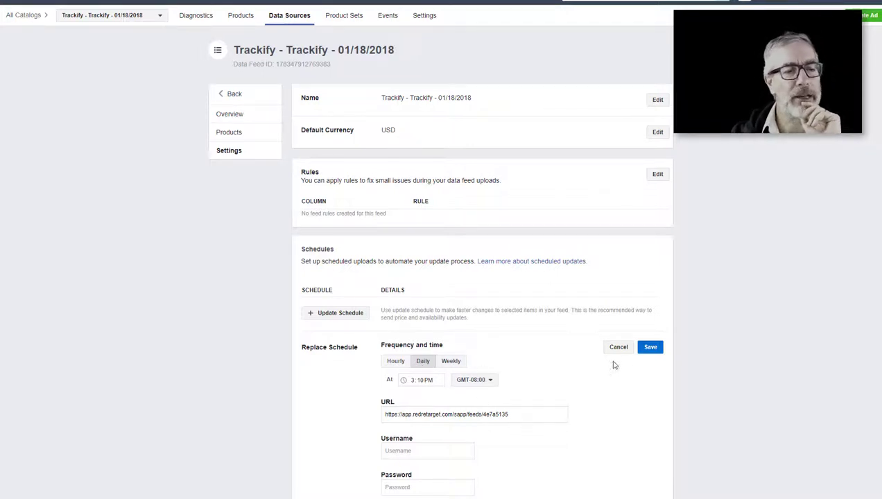
pyautogui.click(403, 364)
# Inspect the feed URL used by the replace schedule and leave the schedule editor without saving.
pyautogui.scroll(-2, 585, 380)
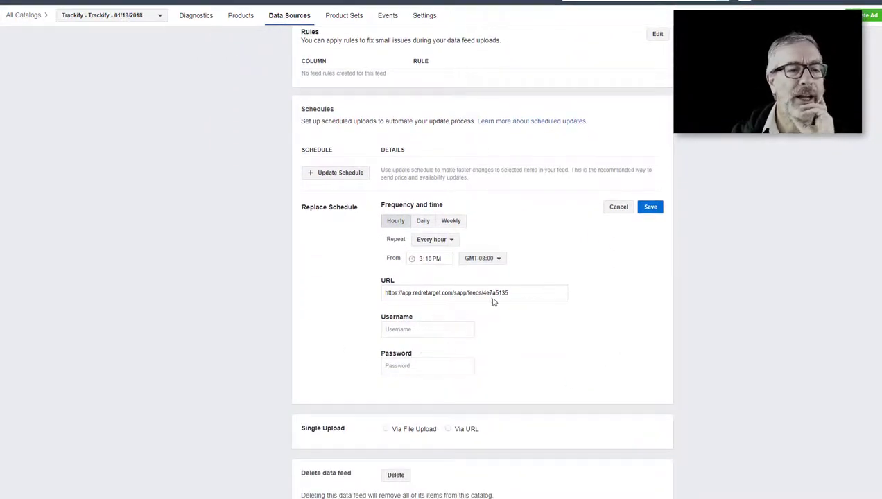
pyautogui.moveTo(519, 295); pyautogui.dragTo(262, 296)
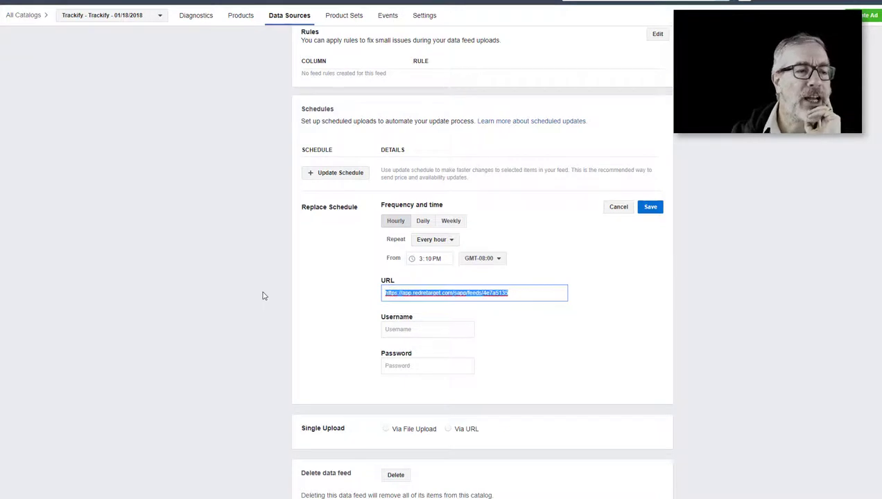
pyautogui.click(510, 295)
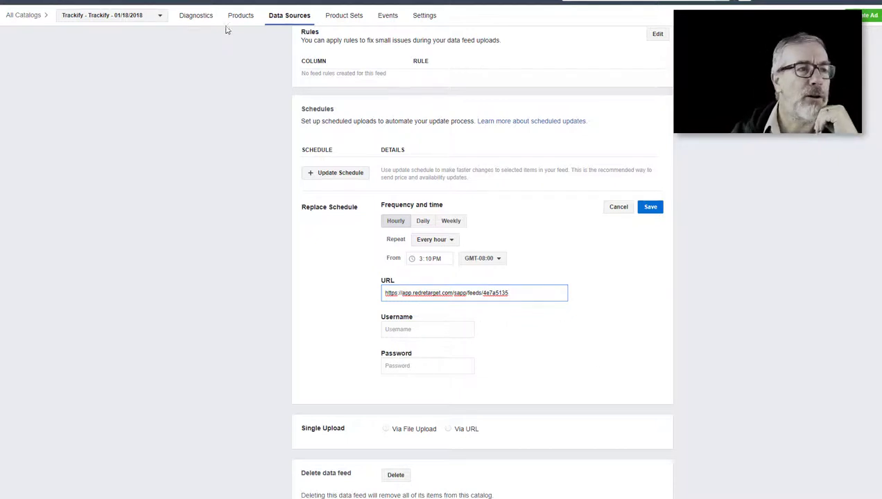
pyautogui.click(250, 291)
pyautogui.scroll(-1, 247, 291)
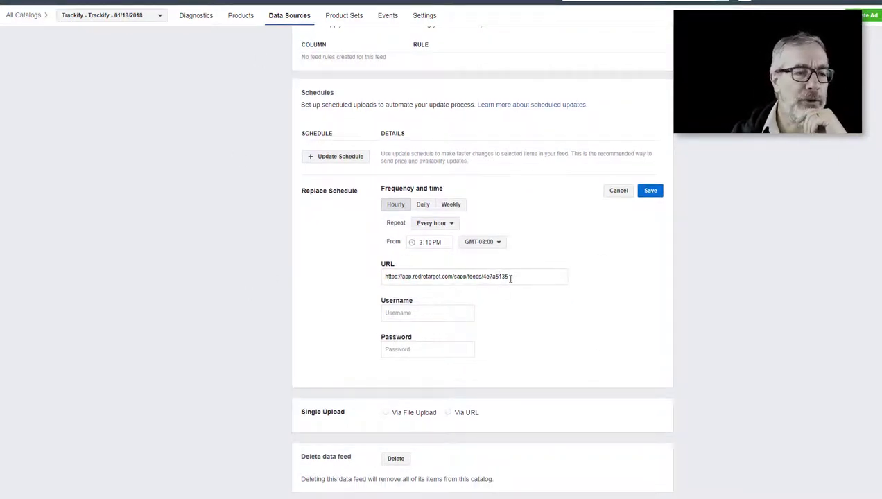
pyautogui.moveTo(511, 277); pyautogui.dragTo(308, 291)
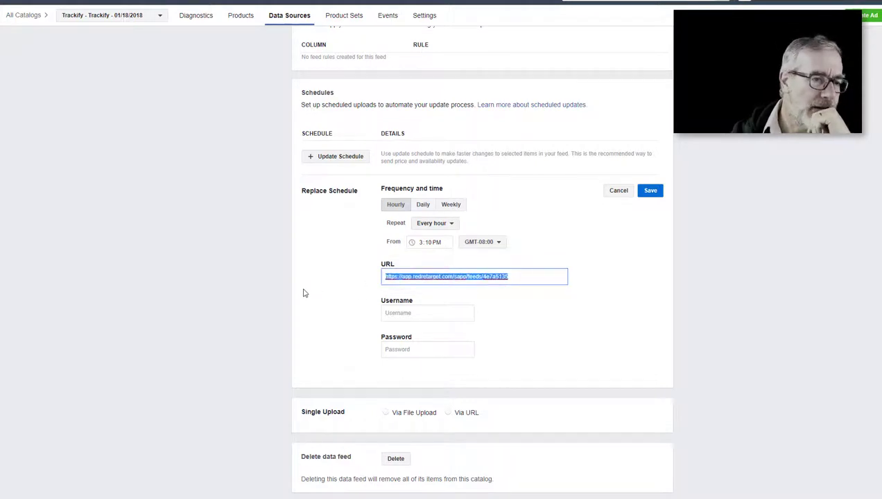
pyautogui.click(620, 191)
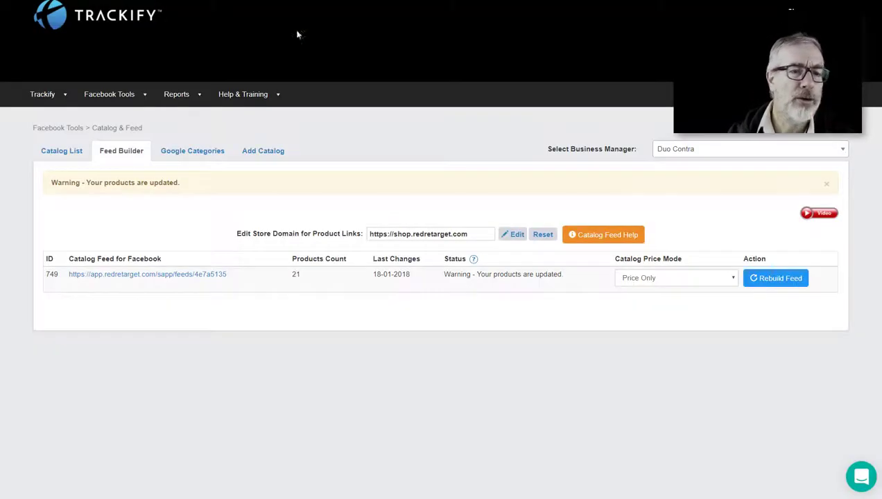
# Switch to Trackify, open the support chat and close it again.
pyautogui.click(859, 479)
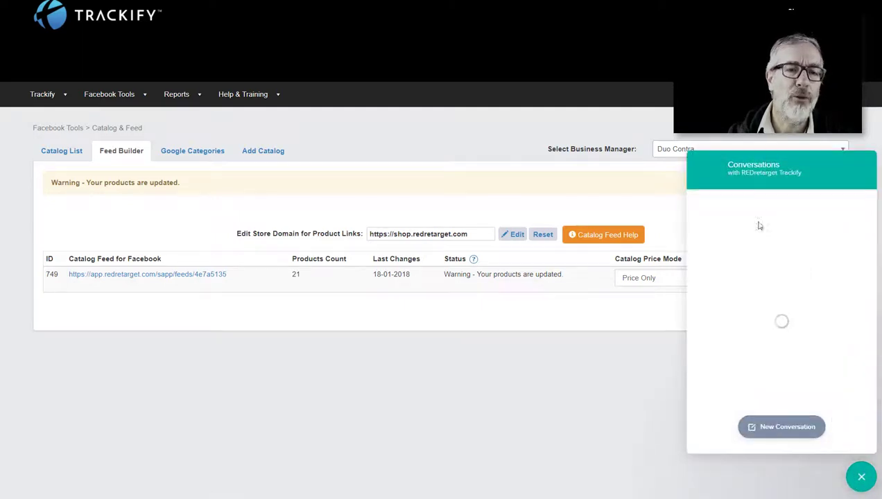
pyautogui.click(861, 478)
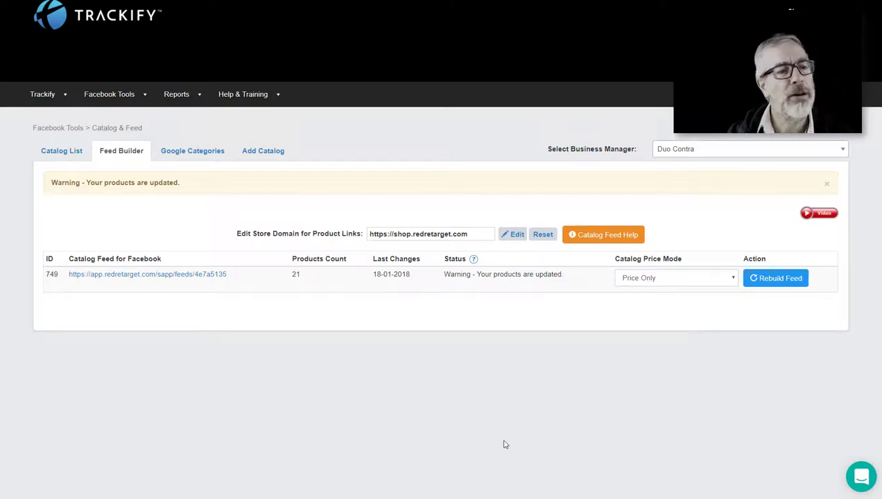
# Check the upload status and next scheduled upload of the Trackify - Trackify - 01/18/2018 catalog in the catalog list.
pyautogui.click(61, 157)
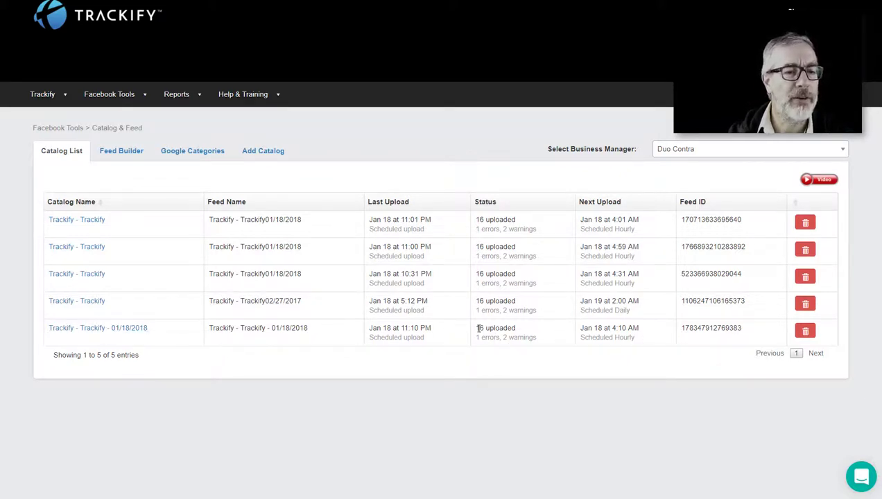
pyautogui.moveTo(479, 328); pyautogui.dragTo(523, 335)
pyautogui.moveTo(582, 338); pyautogui.dragTo(637, 340)
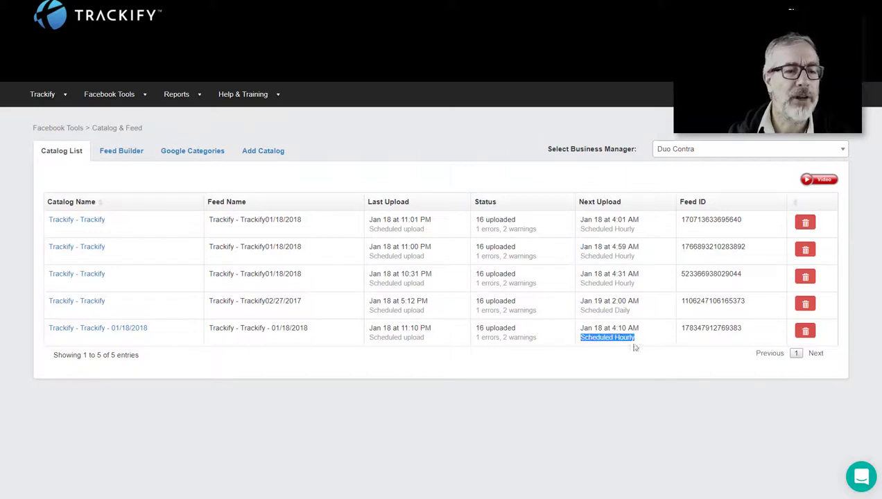
pyautogui.click(581, 369)
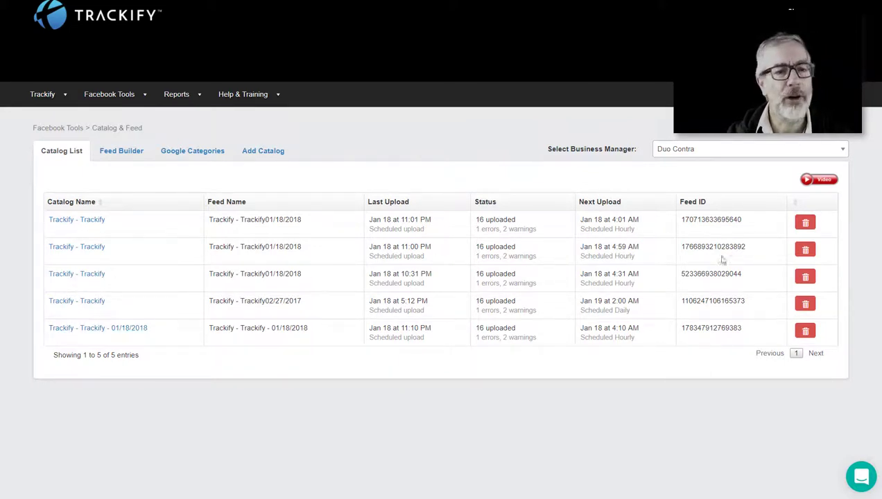
# Delete the first catalog in the catalog list and confirm the deletion.
pyautogui.click(806, 223)
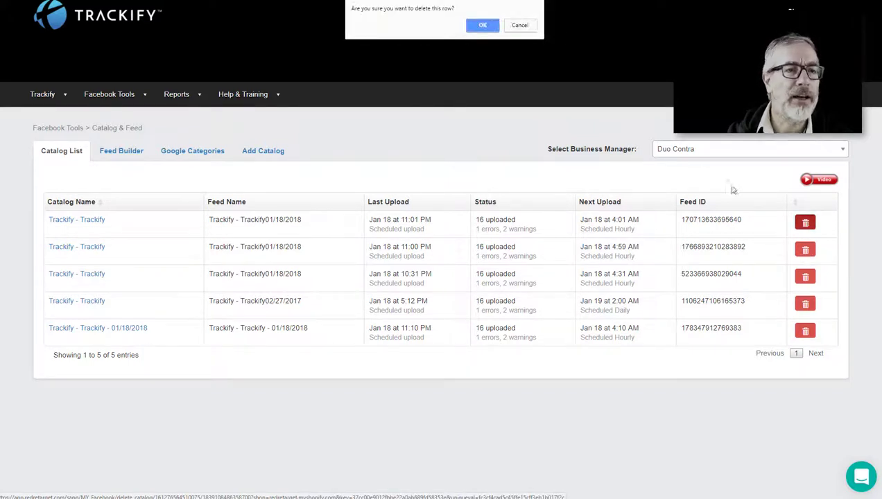
pyautogui.click(482, 26)
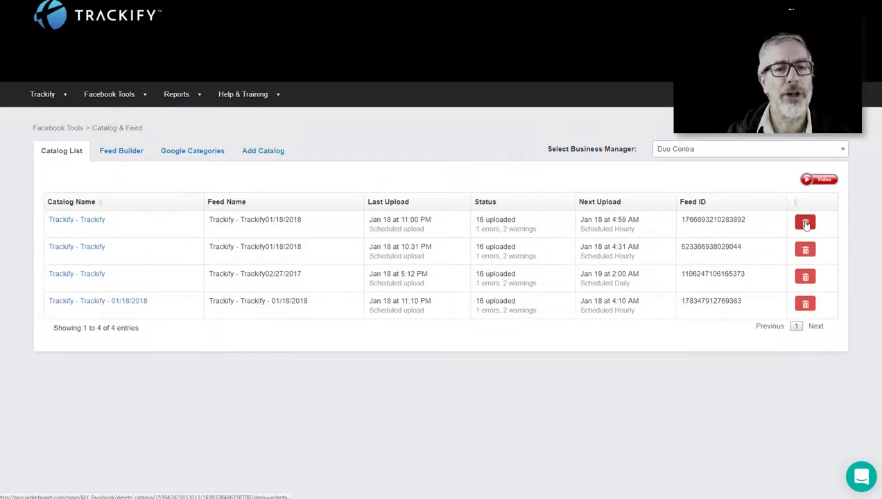
# Show the catalog list's tutorial video, and go back to the Feed Builder.
pyautogui.click(818, 181)
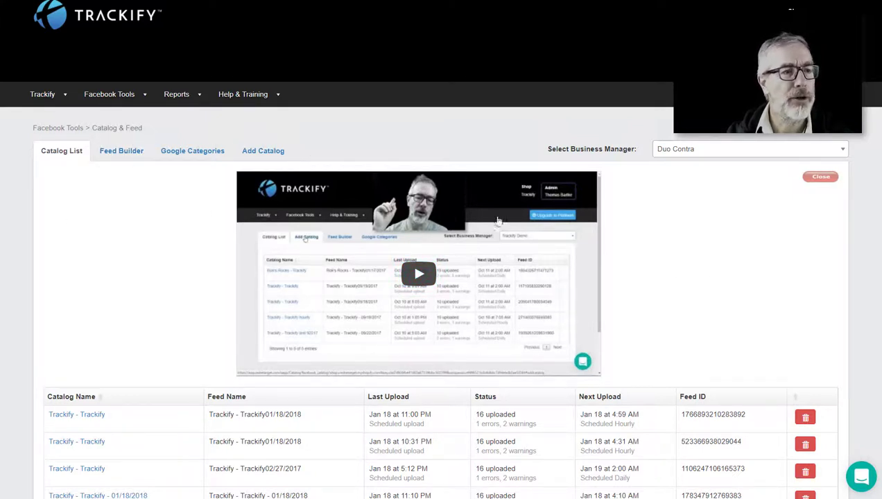
pyautogui.click(124, 154)
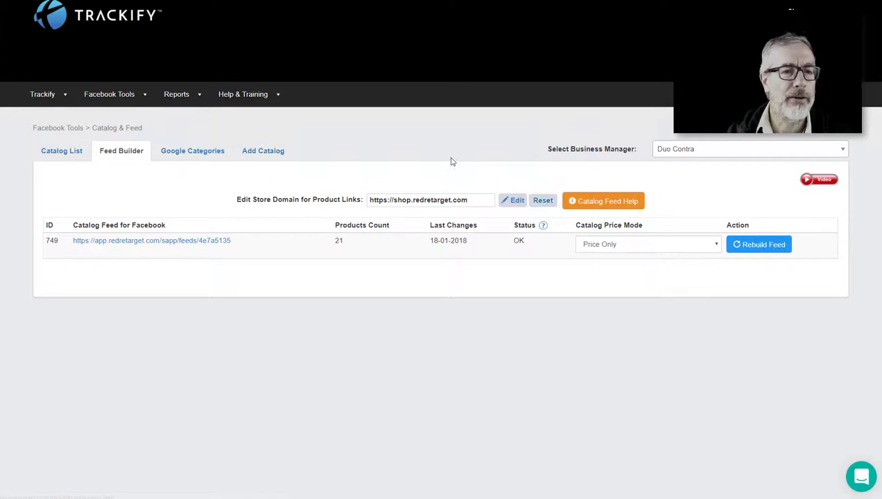
# Show the Feed Builder's tutorial video, and view the Google product category assignments.
pyautogui.click(822, 180)
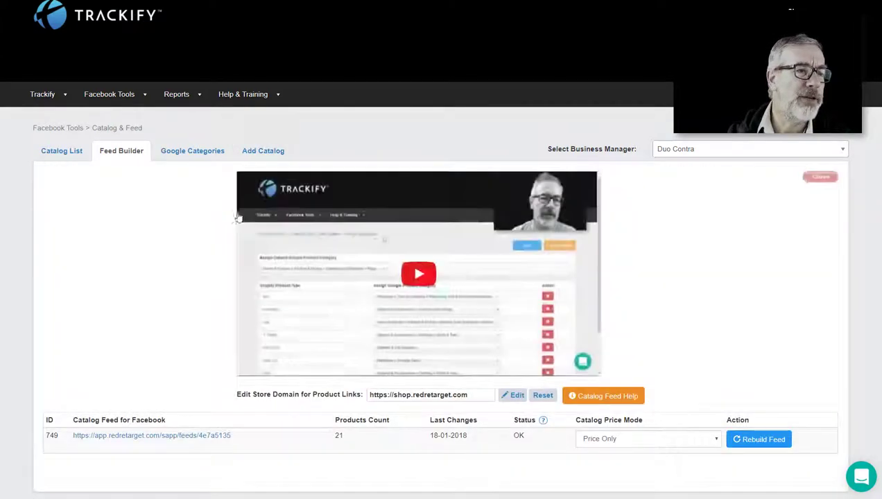
pyautogui.click(187, 154)
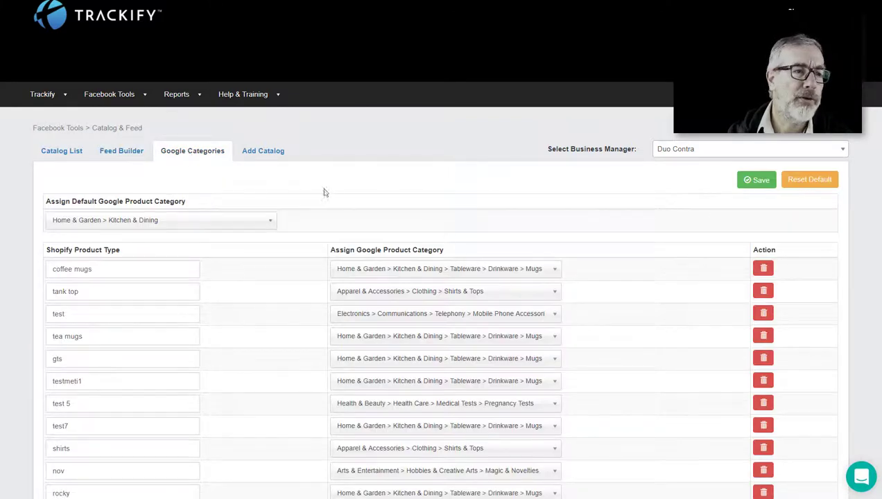
# Show the intro video for adding a catalog, and the tutorial video for the catalog list.
pyautogui.click(253, 159)
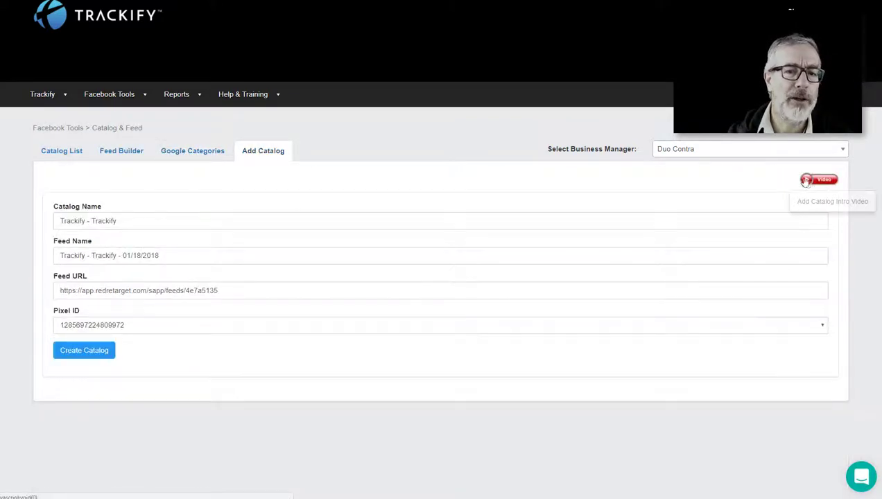
pyautogui.click(818, 181)
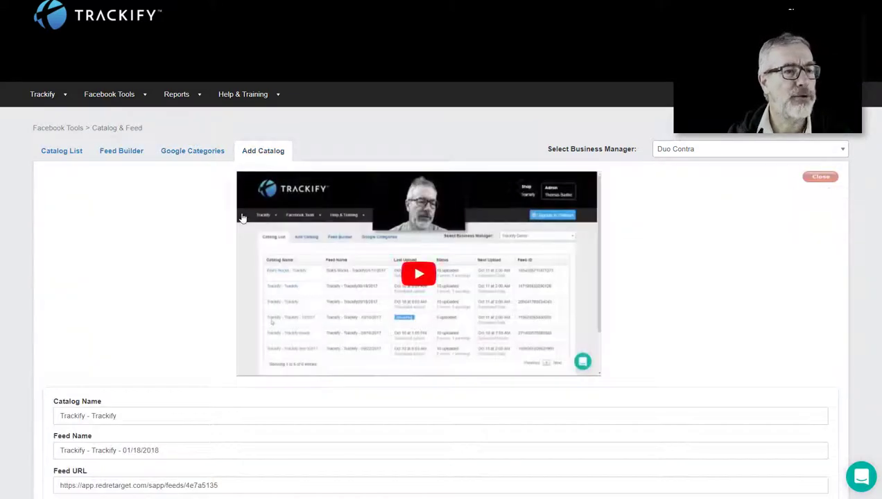
pyautogui.click(61, 150)
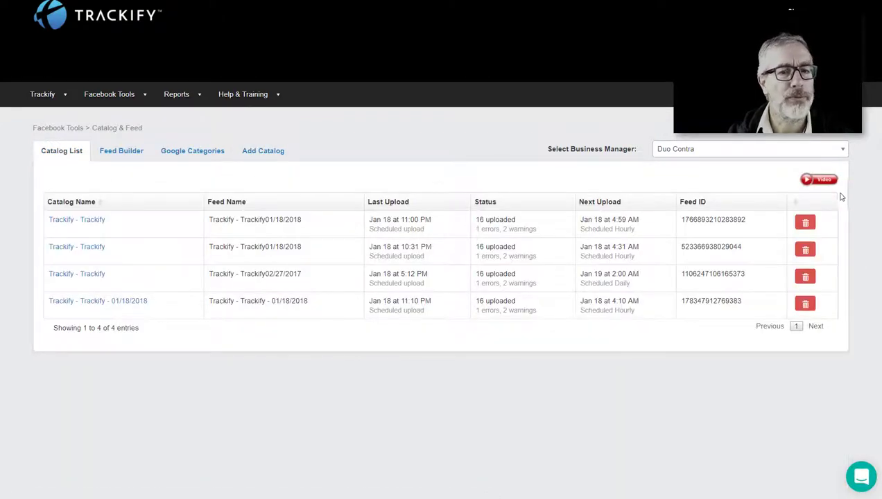
pyautogui.click(823, 182)
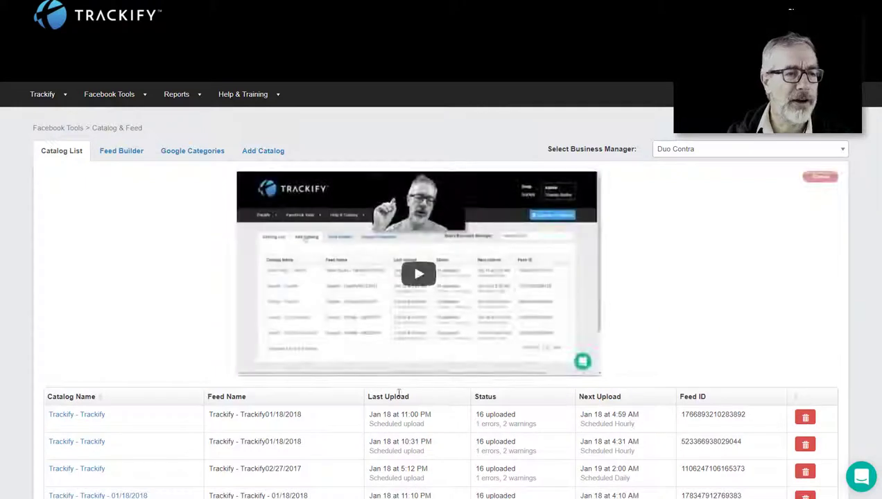